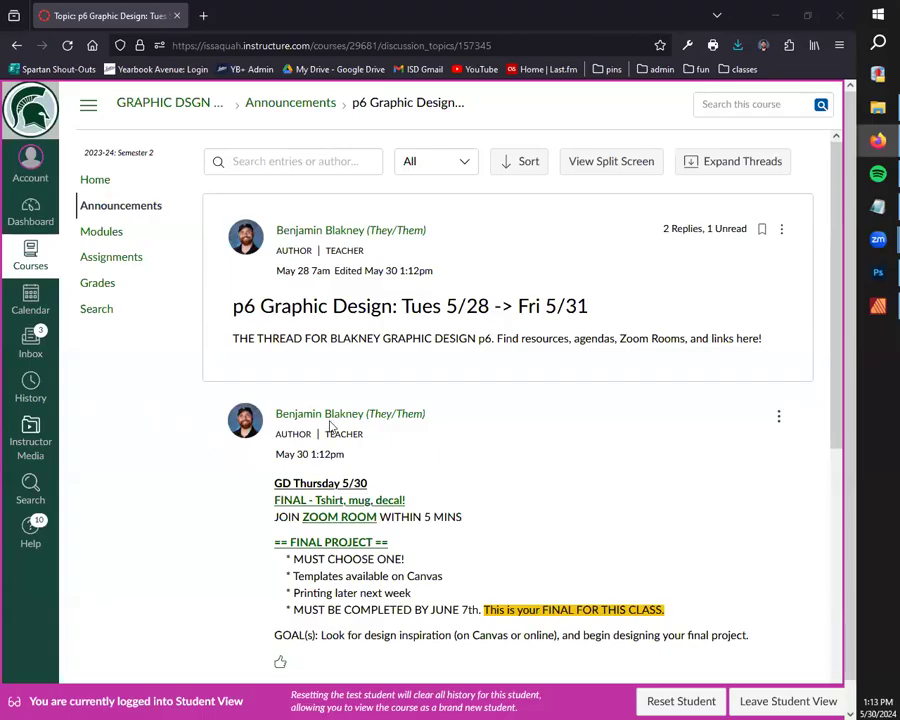
- Scroll the p6 Graphic Design announcement thread down to the May 30 final project post
scroll(360, 410, "down", 2)
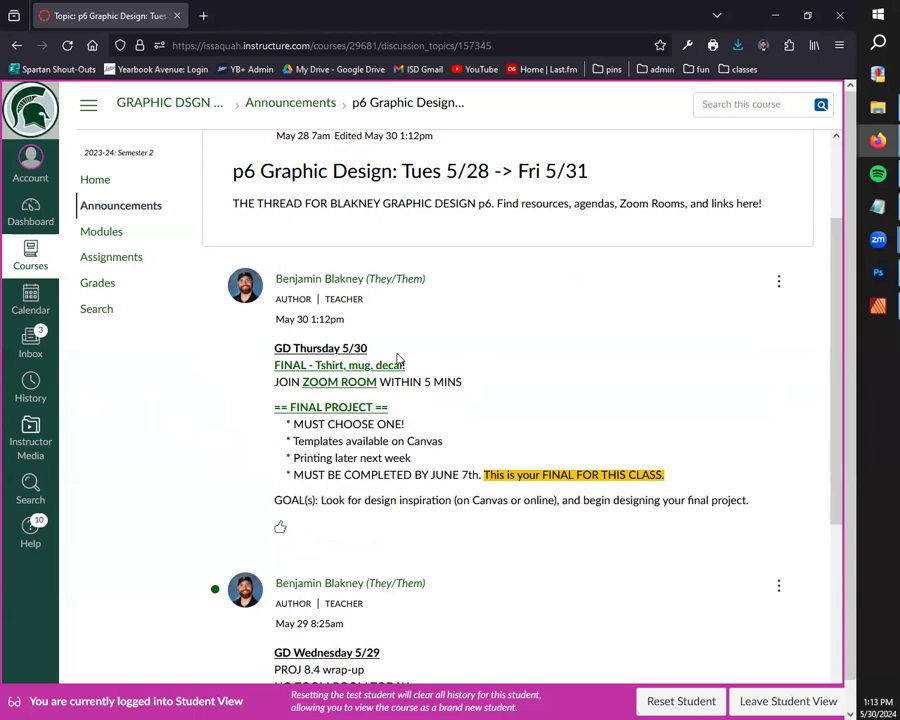
- Open the PROJ 9.1 final project assignment and highlight its title, 50 points and deadline details
left_click(331, 410)
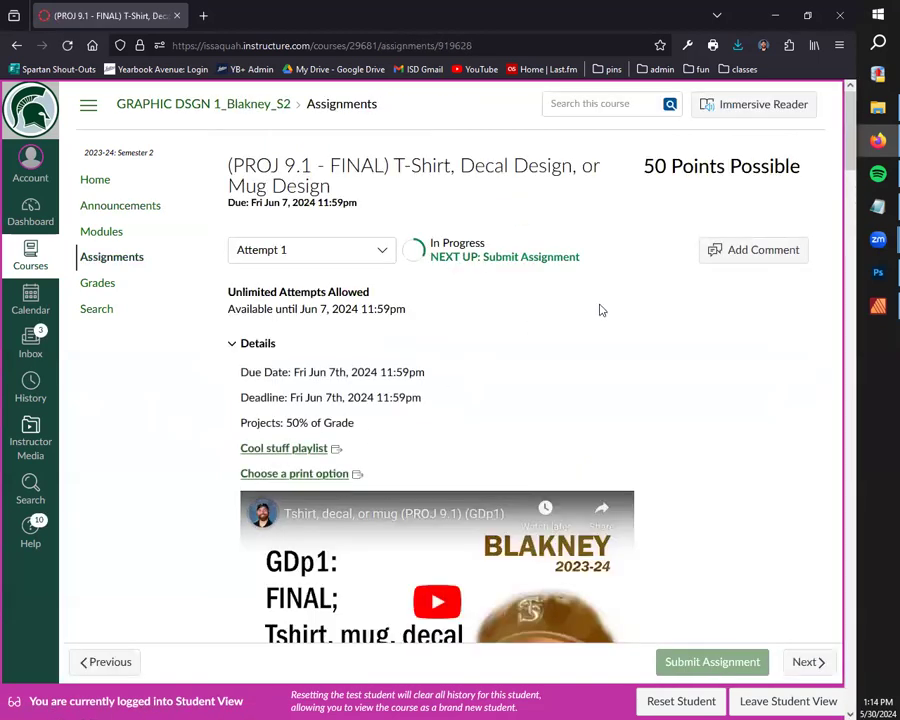
left_click_drag(281, 166, 336, 166)
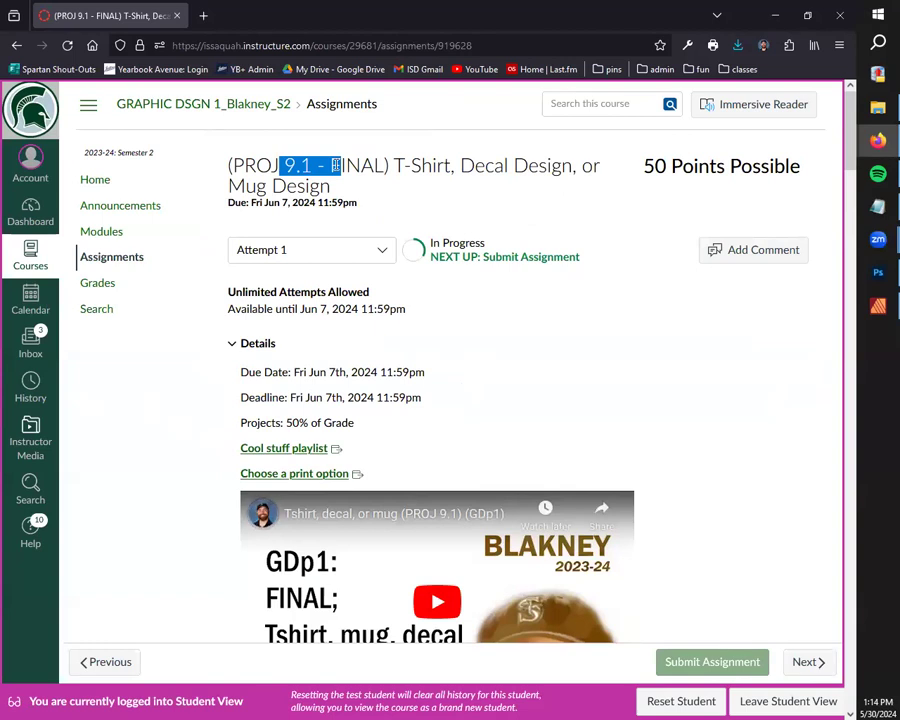
left_click_drag(643, 166, 736, 167)
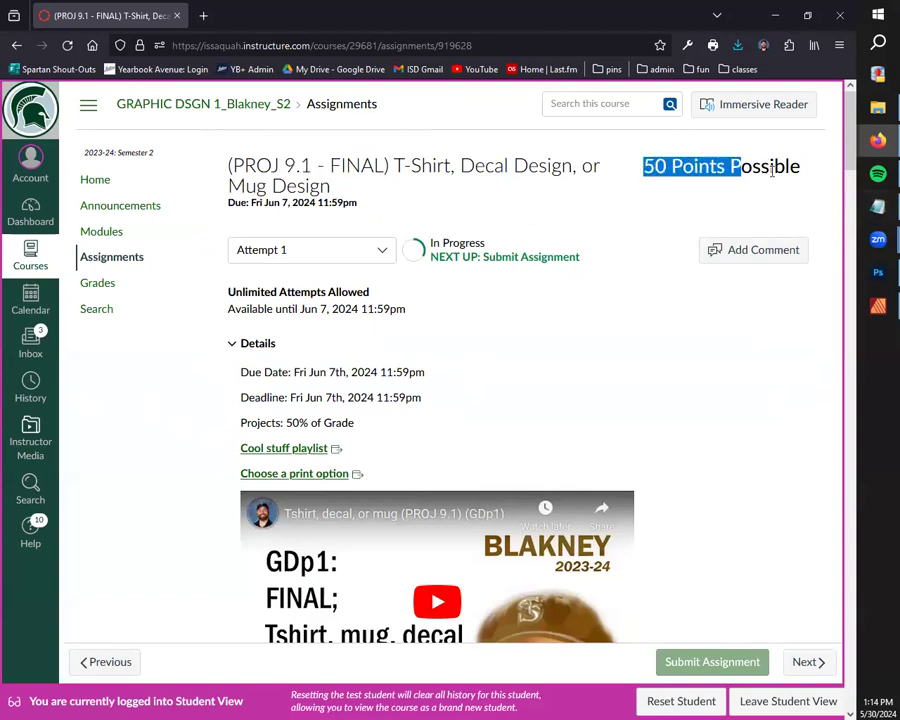
left_click(780, 167)
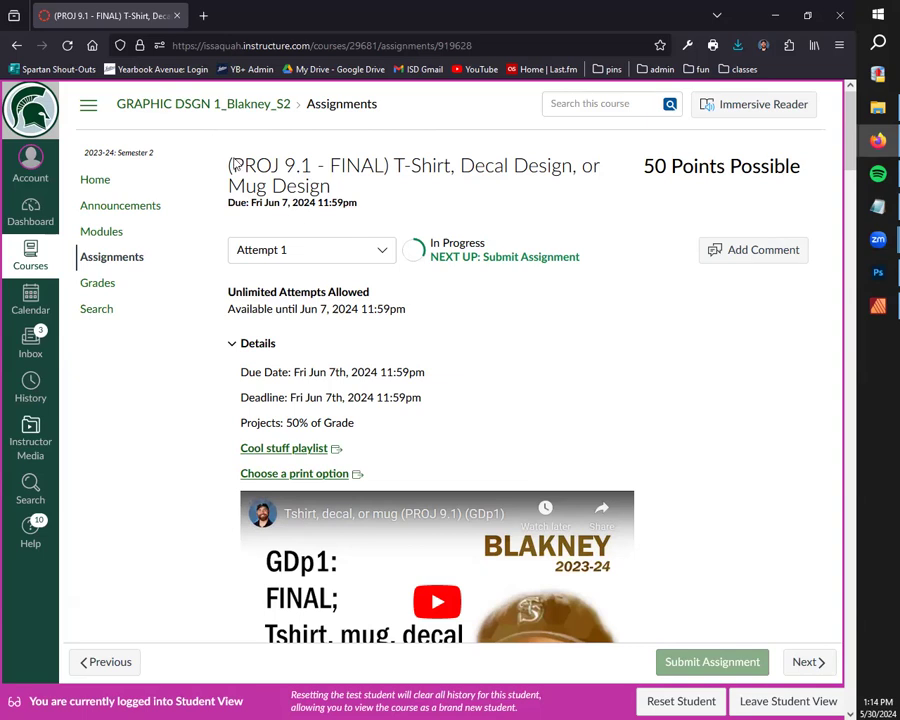
left_click_drag(444, 396, 226, 160)
left_click(341, 393)
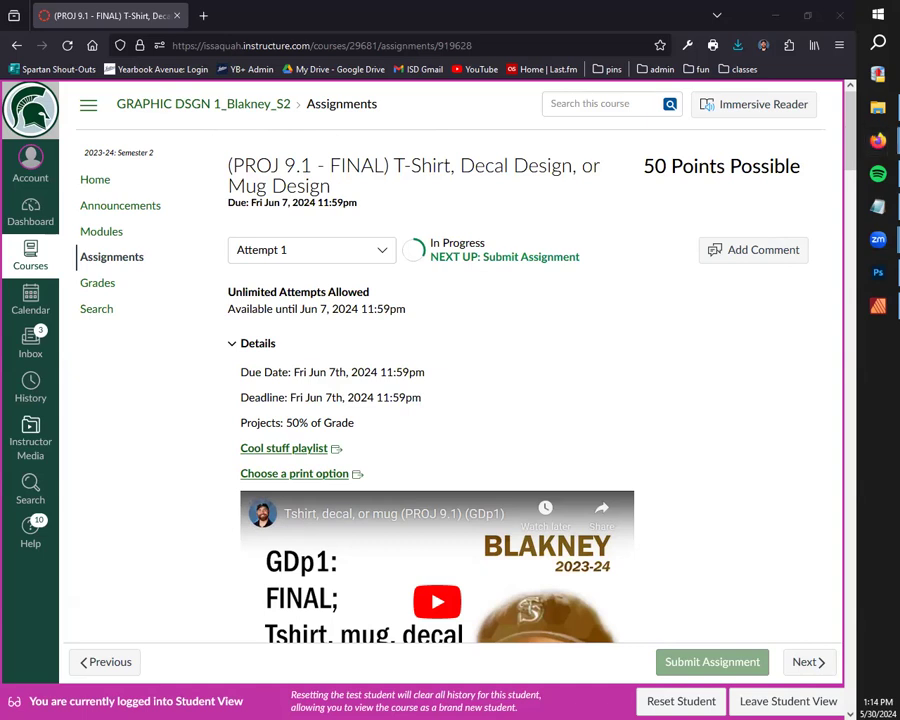
- Scroll through the T-Shirt, Decal and Mug directives, highlighting headings, then return to the top
scroll(285, 413, "down", 1)
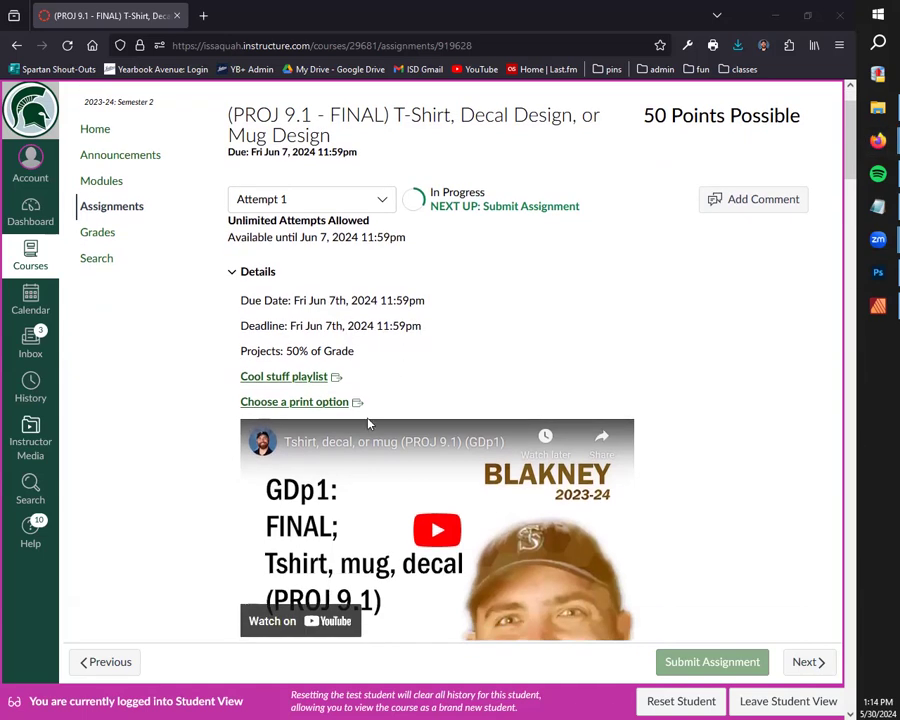
scroll(373, 421, "down", 5)
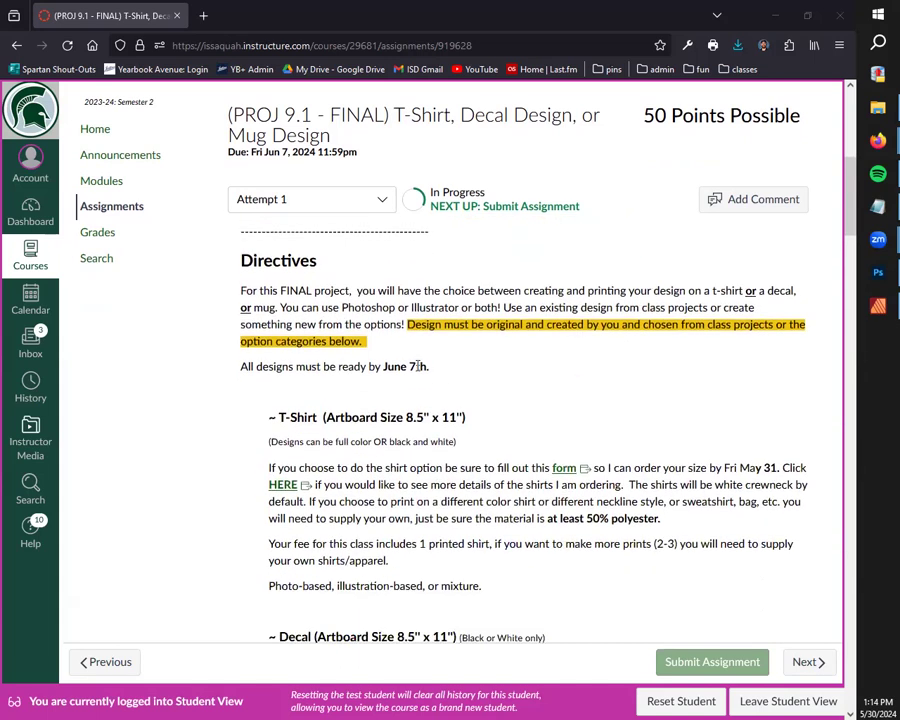
scroll(538, 386, "down", 1)
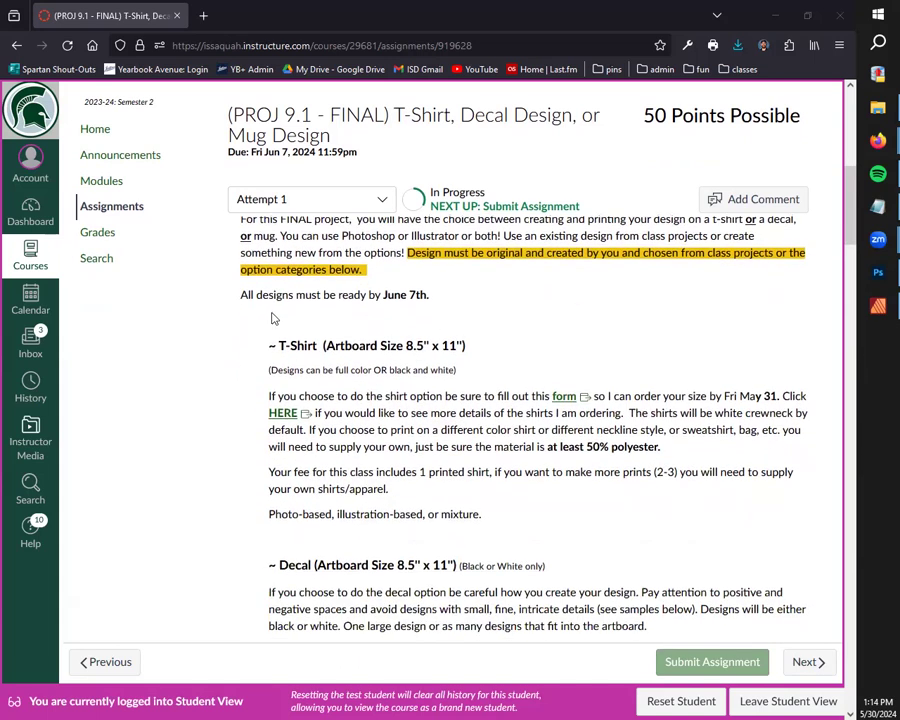
left_click_drag(263, 353, 466, 348)
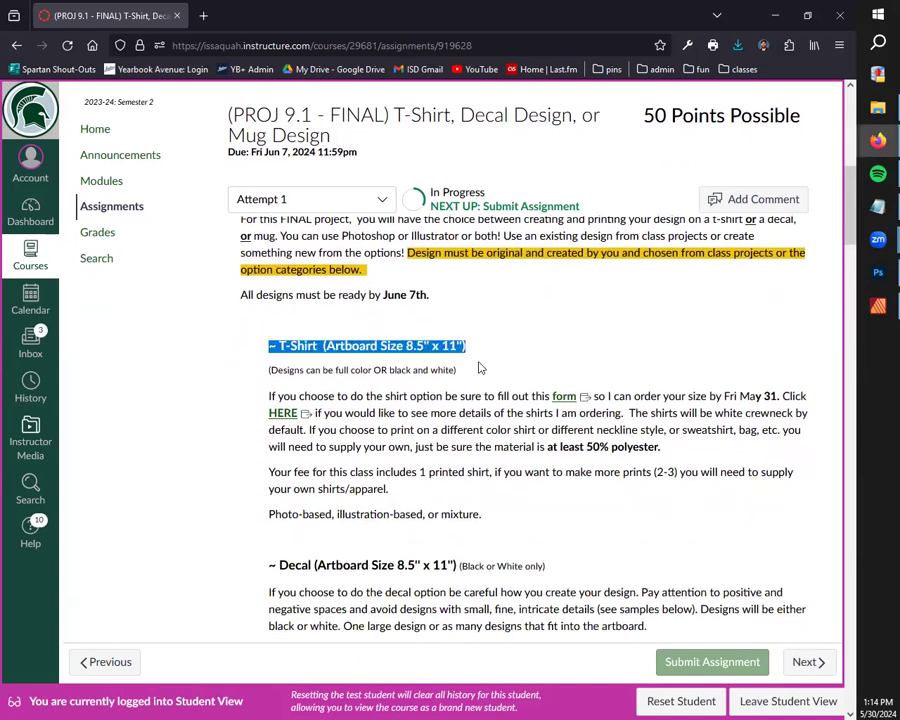
scroll(267, 500, "down", 1)
left_click(267, 500)
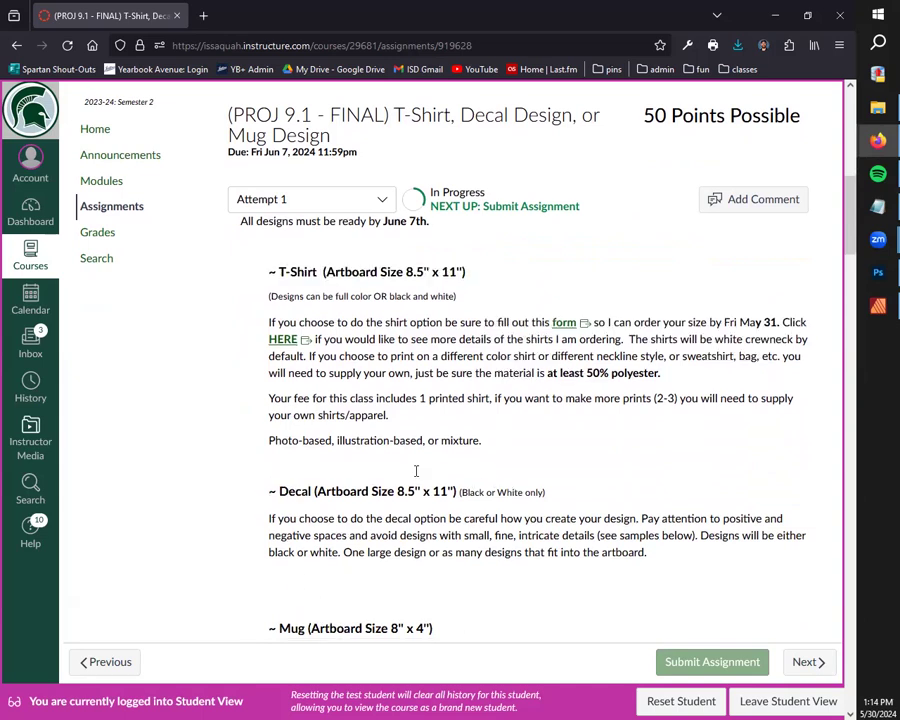
scroll(270, 455, "down", 2)
left_click_drag(278, 490, 486, 480)
left_click(486, 480)
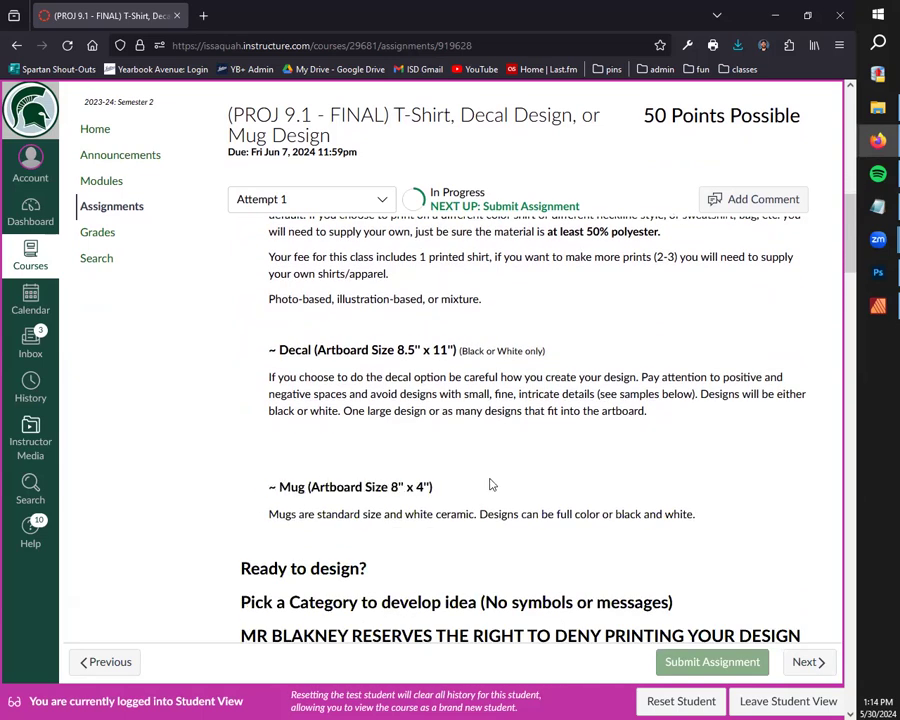
scroll(407, 512, "up", 3)
scroll(410, 512, "down", 2)
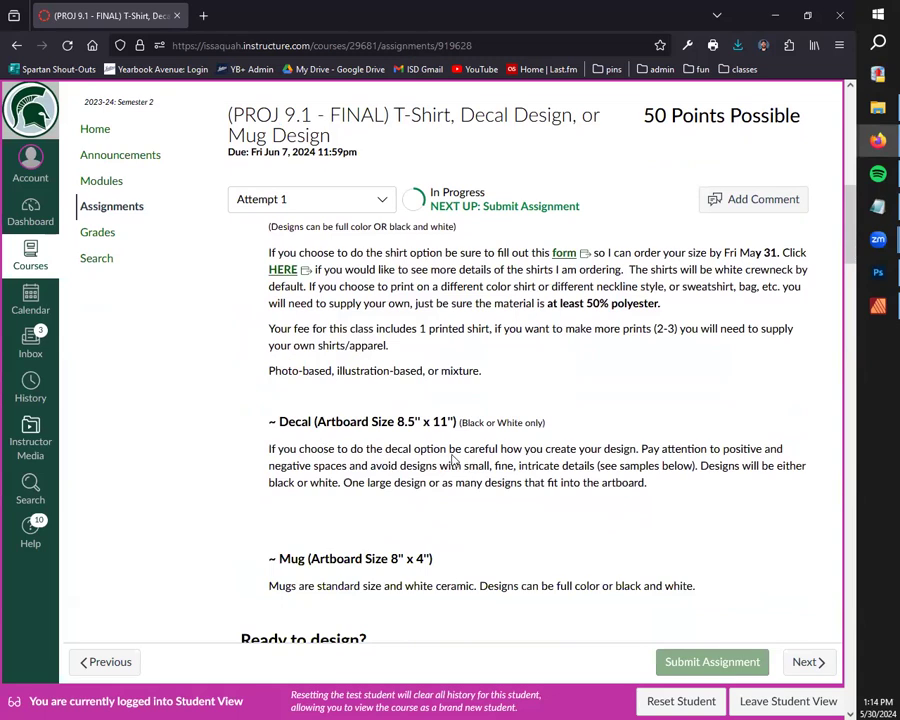
scroll(455, 458, "up", 1)
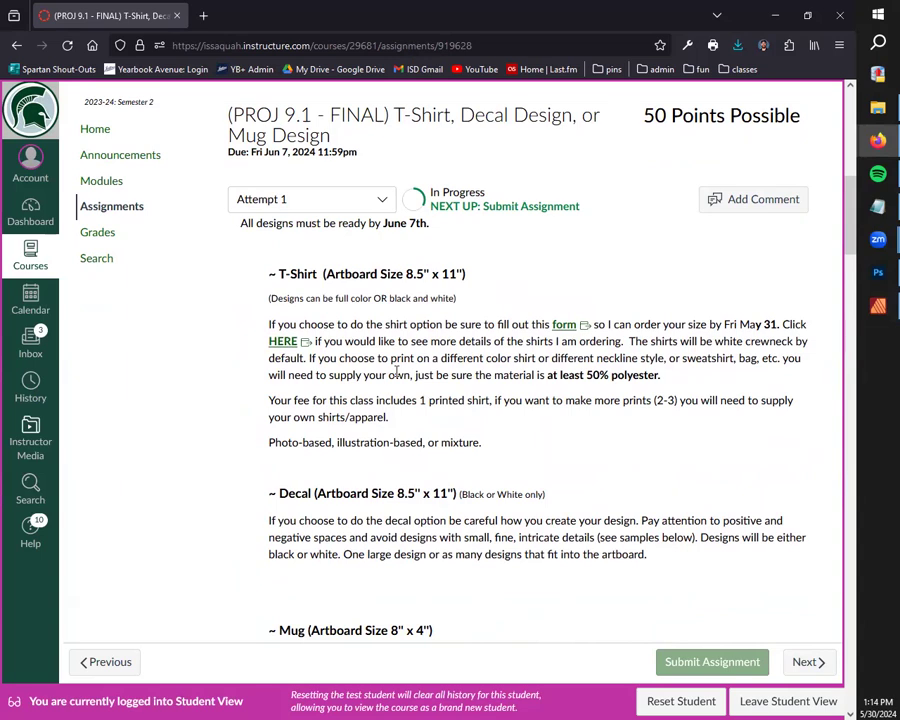
scroll(436, 442, "up", 10)
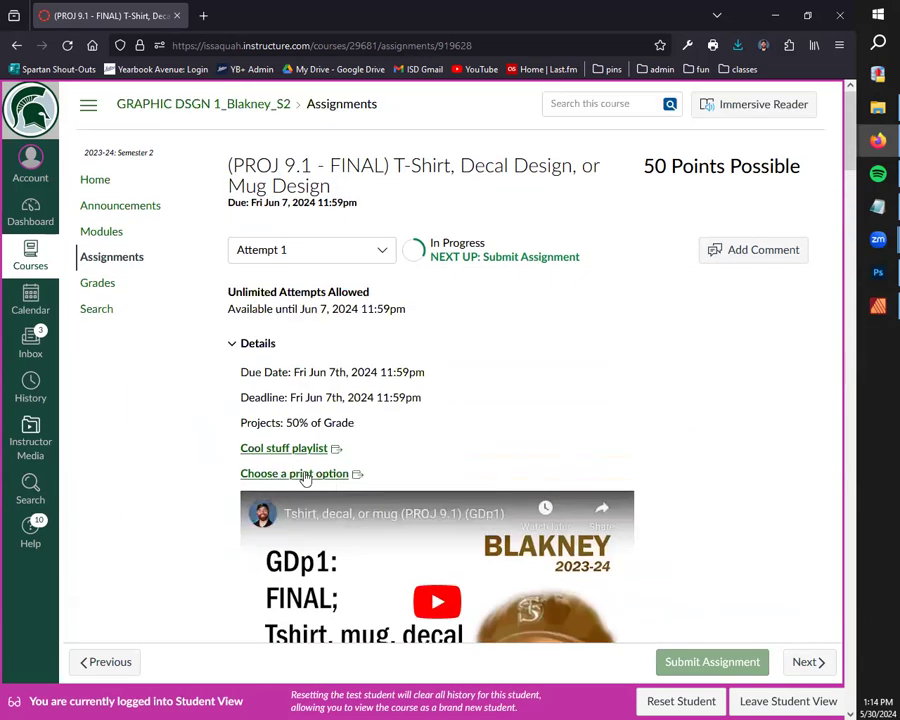
- Open the 'Choose a print option' Google Form and highlight its GD Final print choice title
left_click(345, 476)
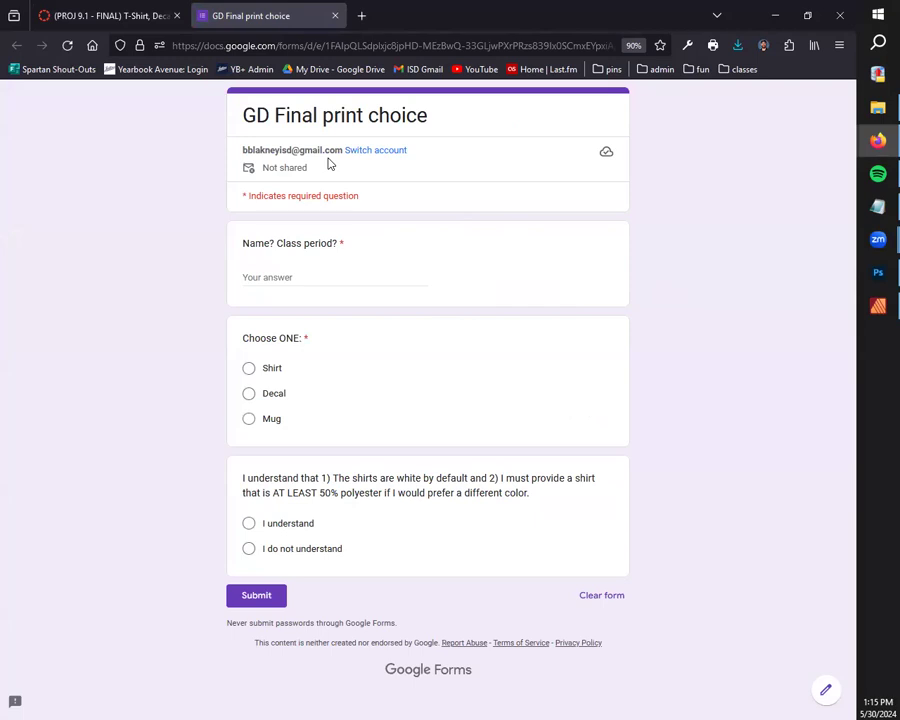
left_click_drag(434, 116, 215, 110)
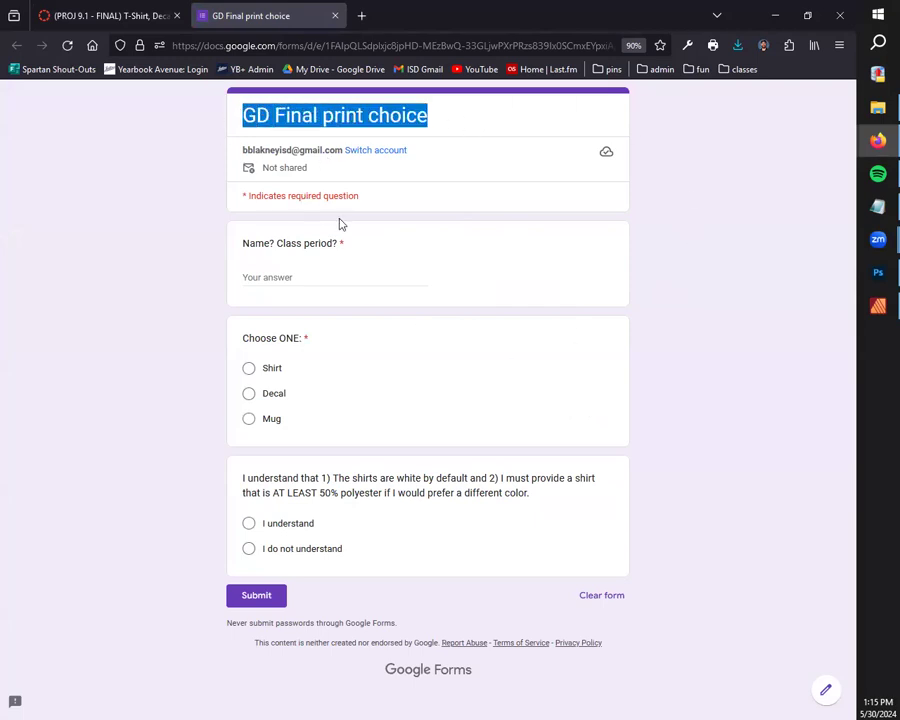
left_click(265, 258)
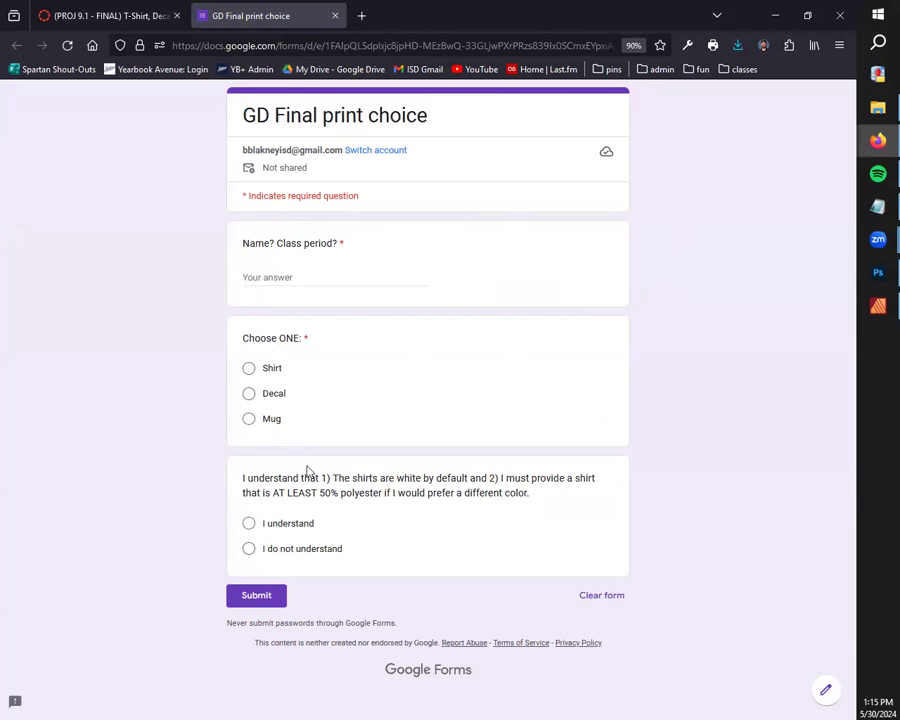
- Close the print choice form and scroll through the T-Shirt, Decal and Mug sections
left_click(335, 15)
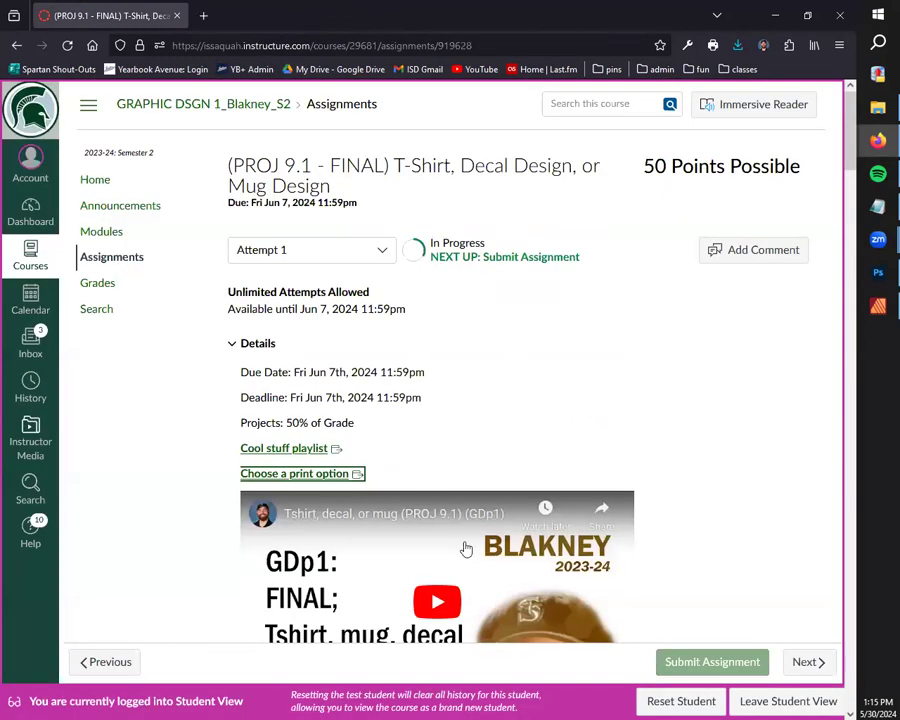
scroll(428, 320, "down", 6)
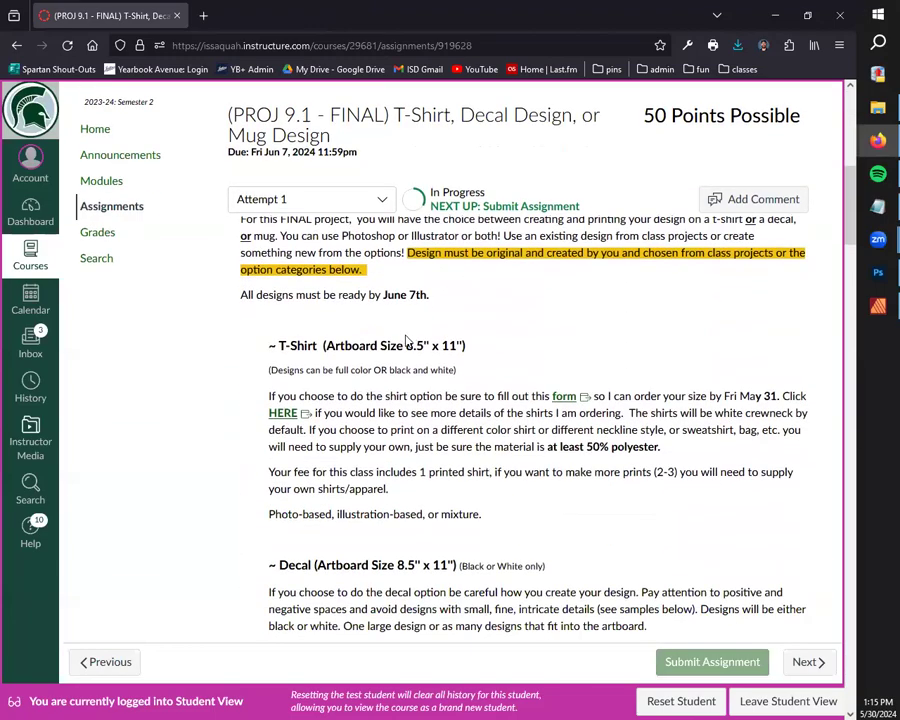
scroll(406, 340, "down", 3)
scroll(434, 398, "up", 3)
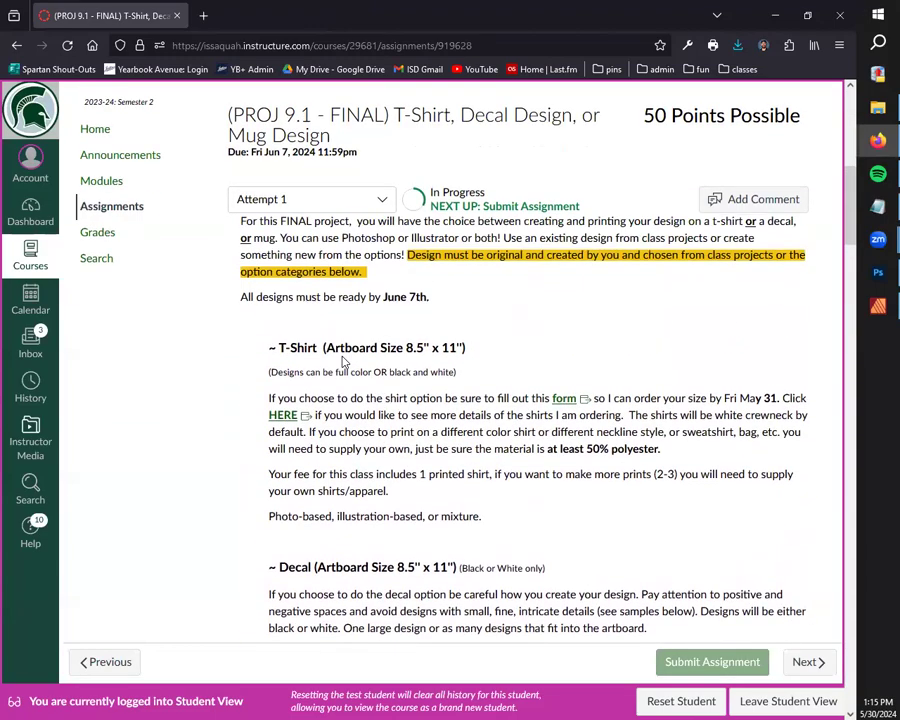
scroll(343, 360, "down", 3)
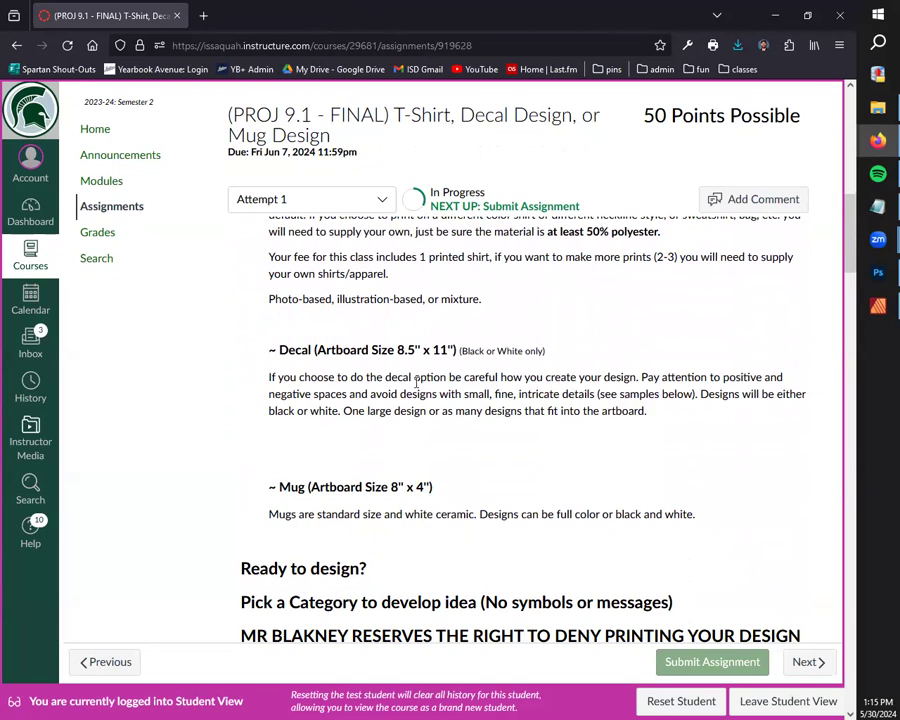
scroll(348, 421, "up", 1)
left_click_drag(296, 424, 510, 429)
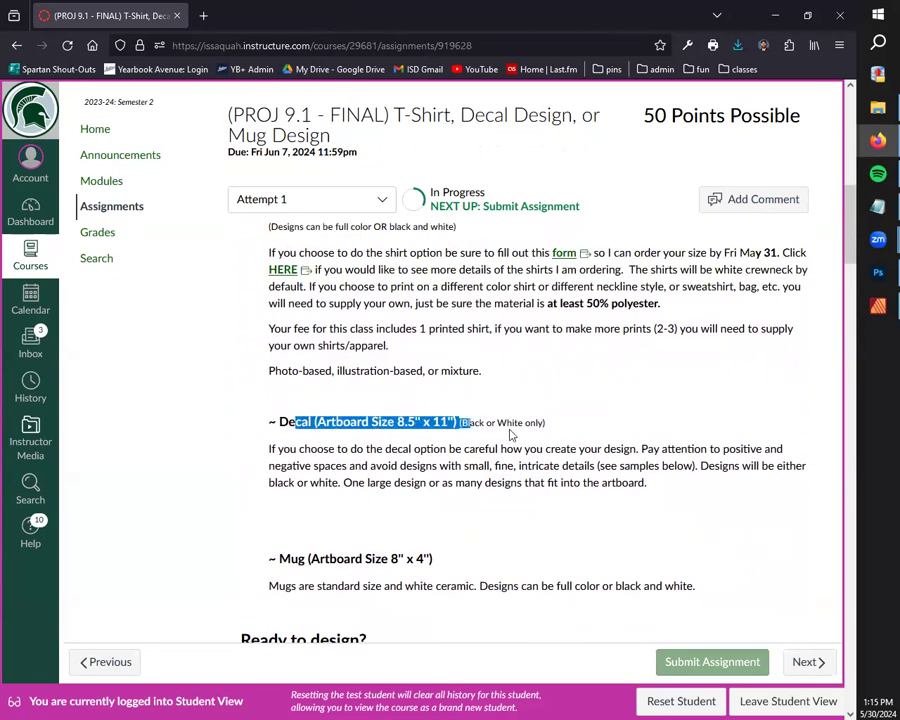
left_click(325, 416)
- Open the T-Shirt paragraph's HERE link to the shirt details in a new tab
scroll(343, 358, "up", 2)
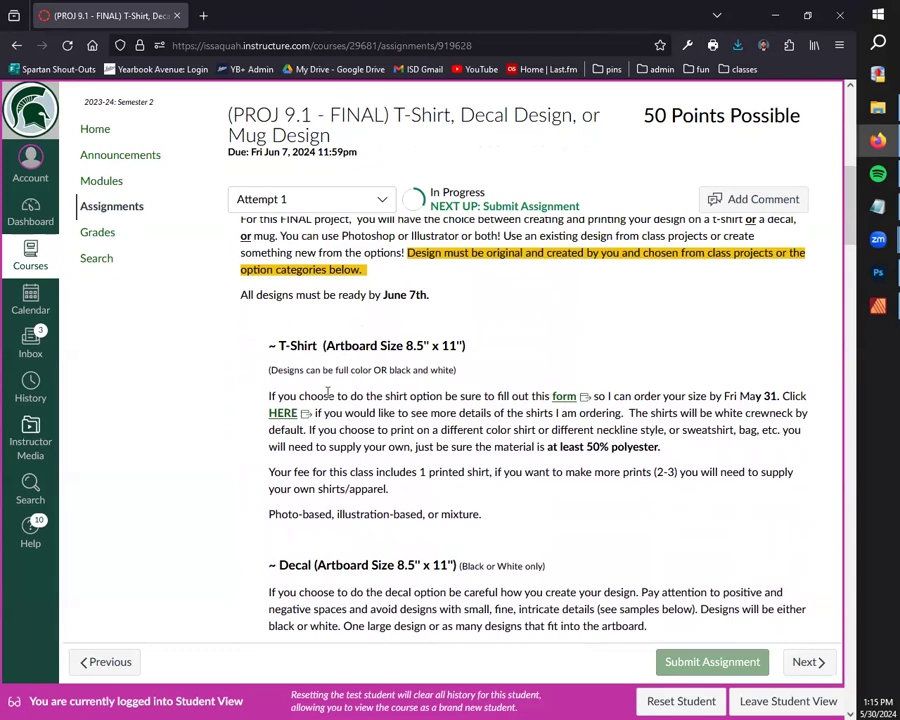
scroll(274, 508, "down", 2)
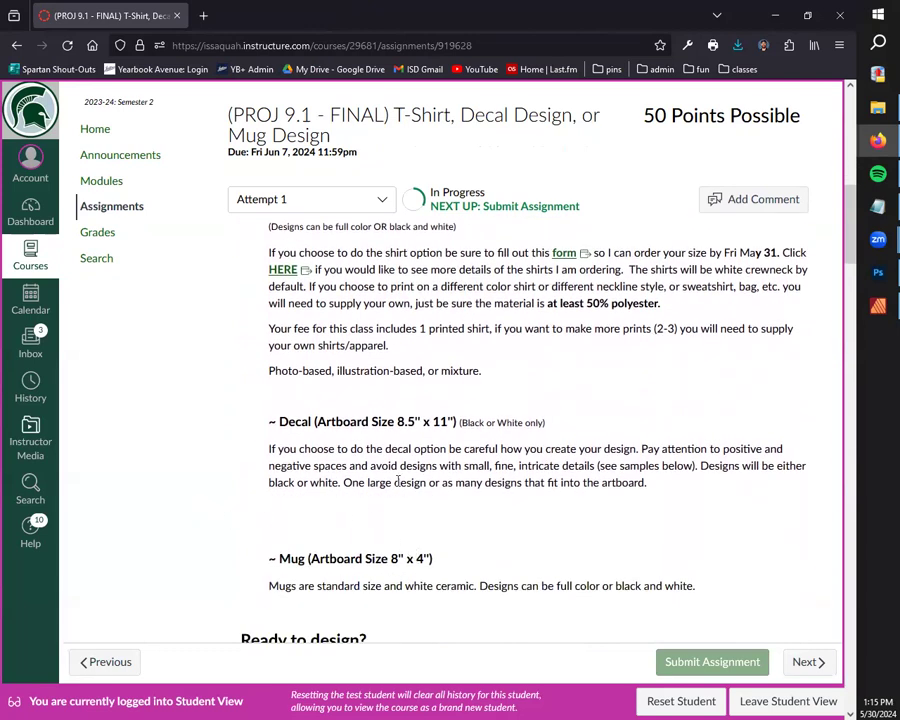
scroll(358, 406, "up", 2)
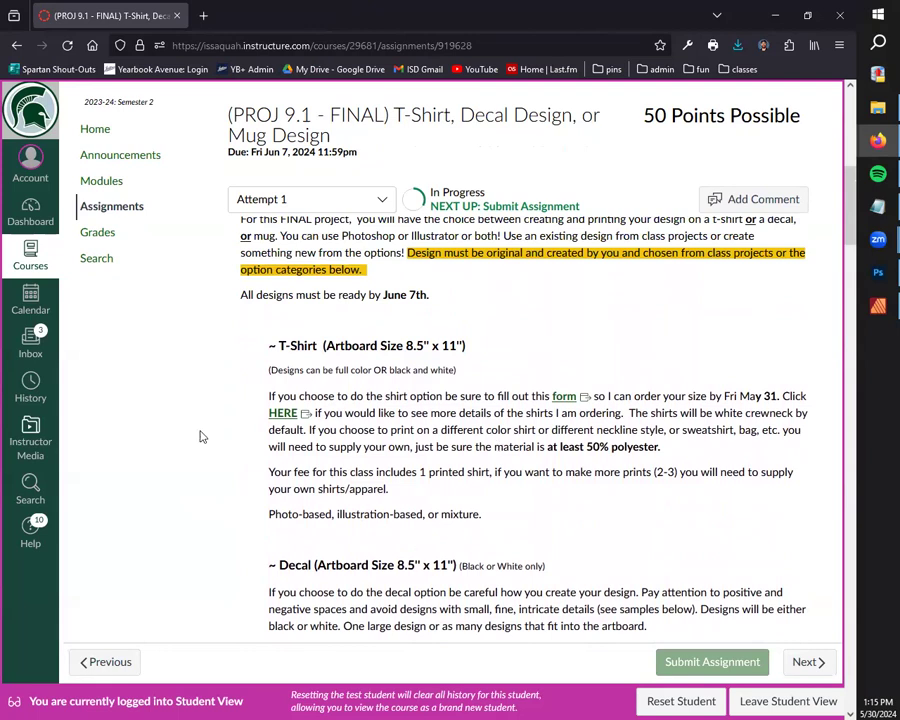
left_click(288, 414)
- View the Vapor Basic Tee product page and its back image, then return to Canvas
left_click(268, 10)
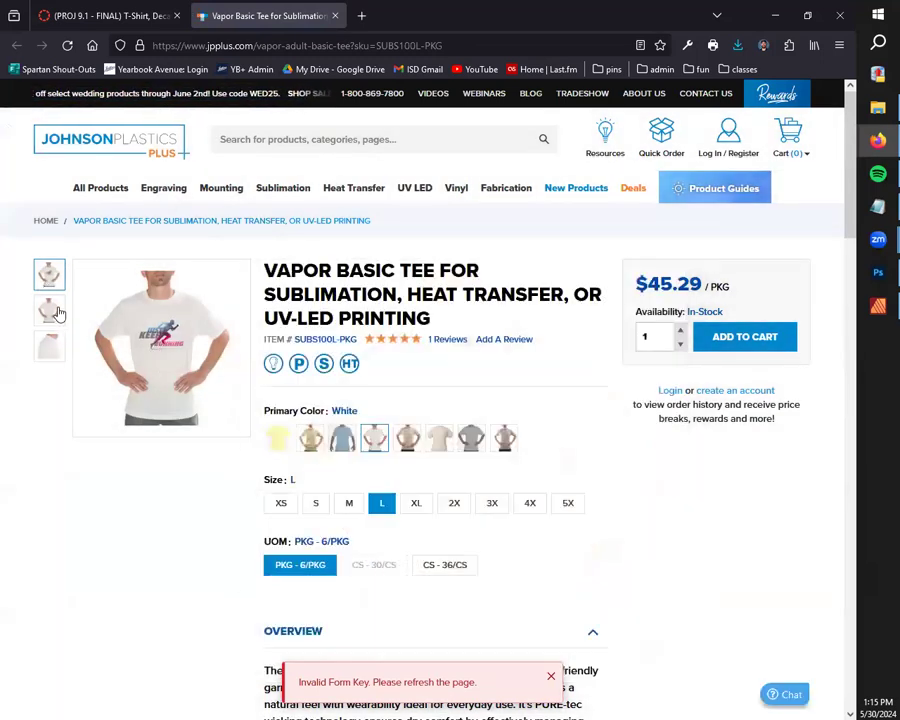
left_click(52, 310)
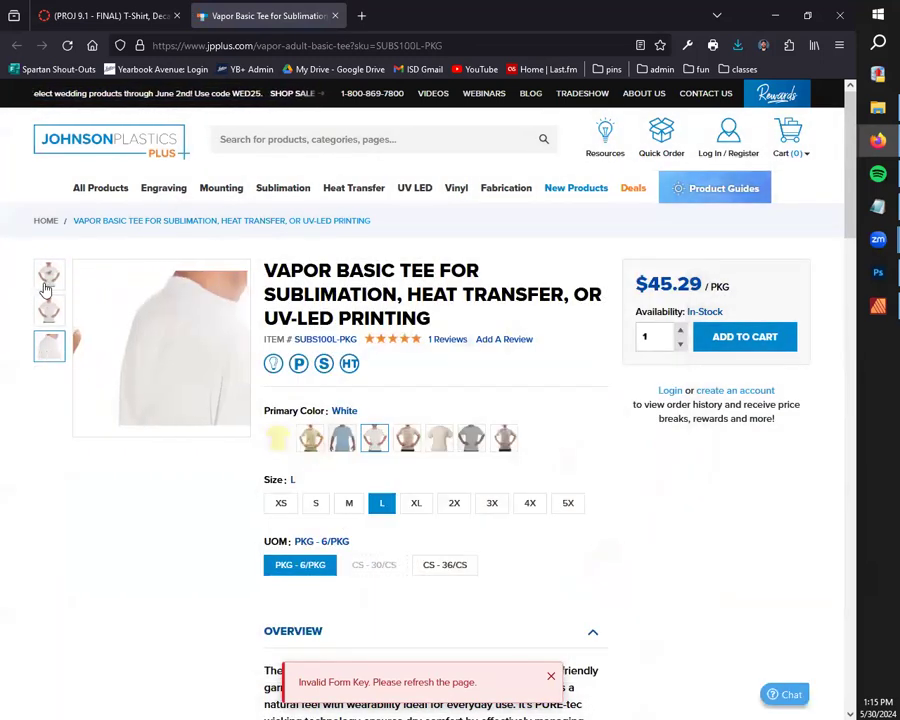
key("ctrl+shift+Tab")
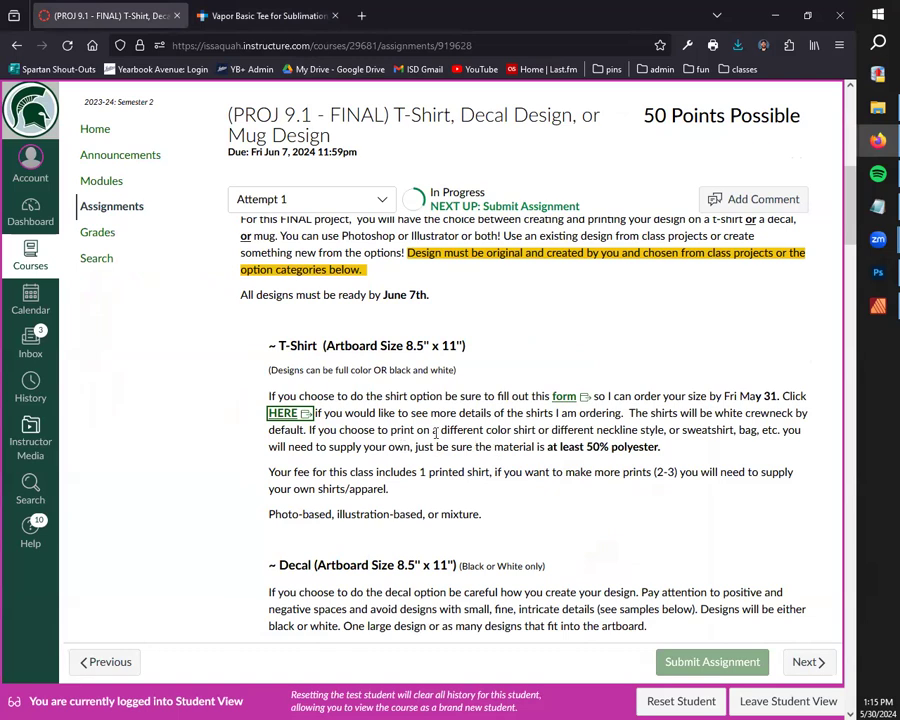
left_click(305, 345)
left_click_drag(662, 447, 409, 448)
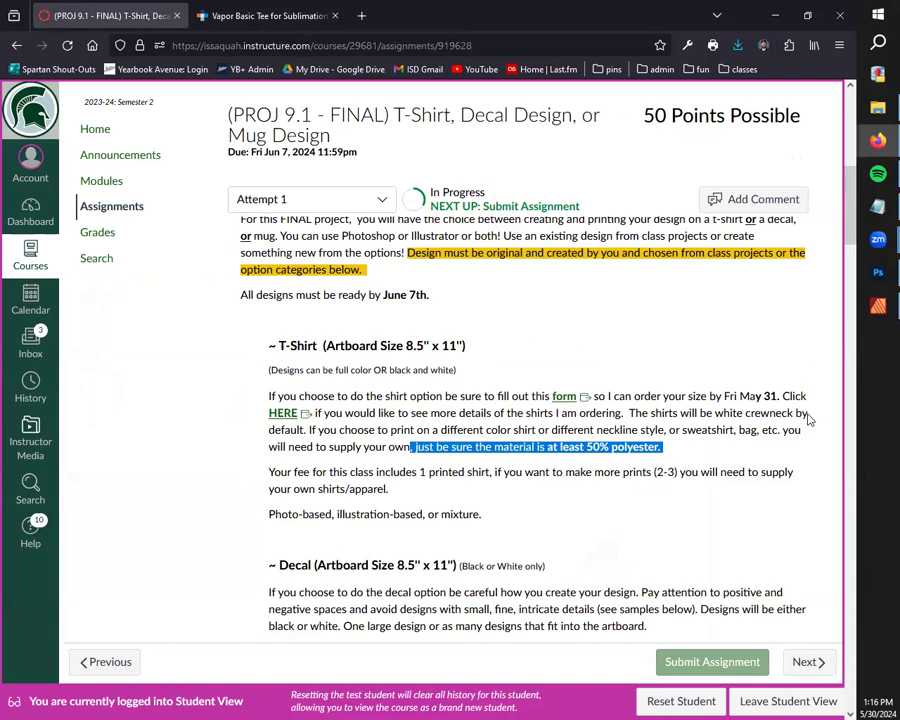
left_click(636, 448)
left_click_drag(672, 446, 615, 454)
left_click(724, 517)
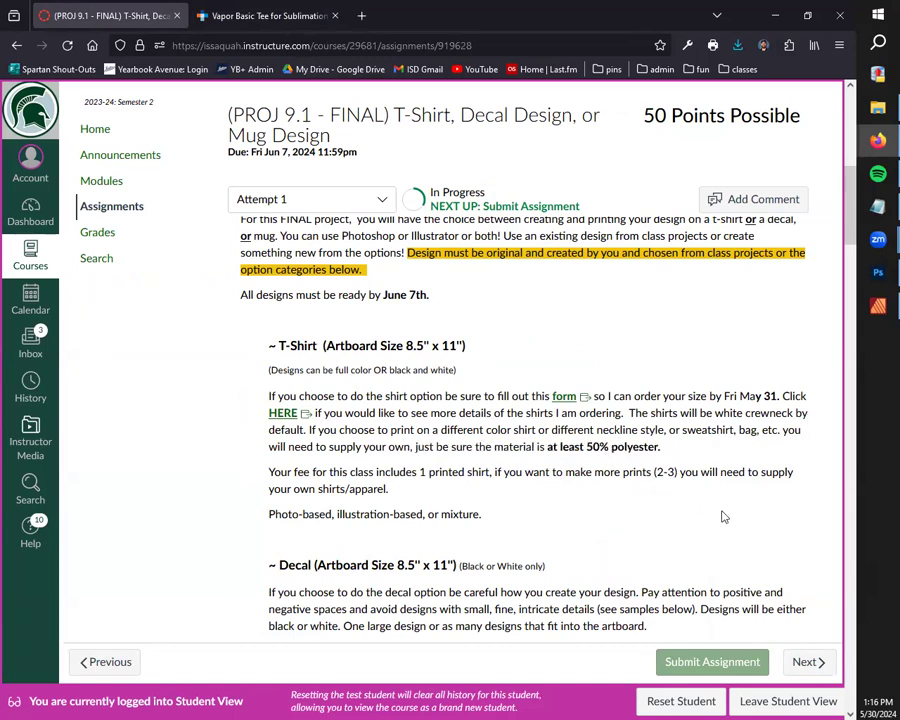
scroll(450, 464, "down", 1)
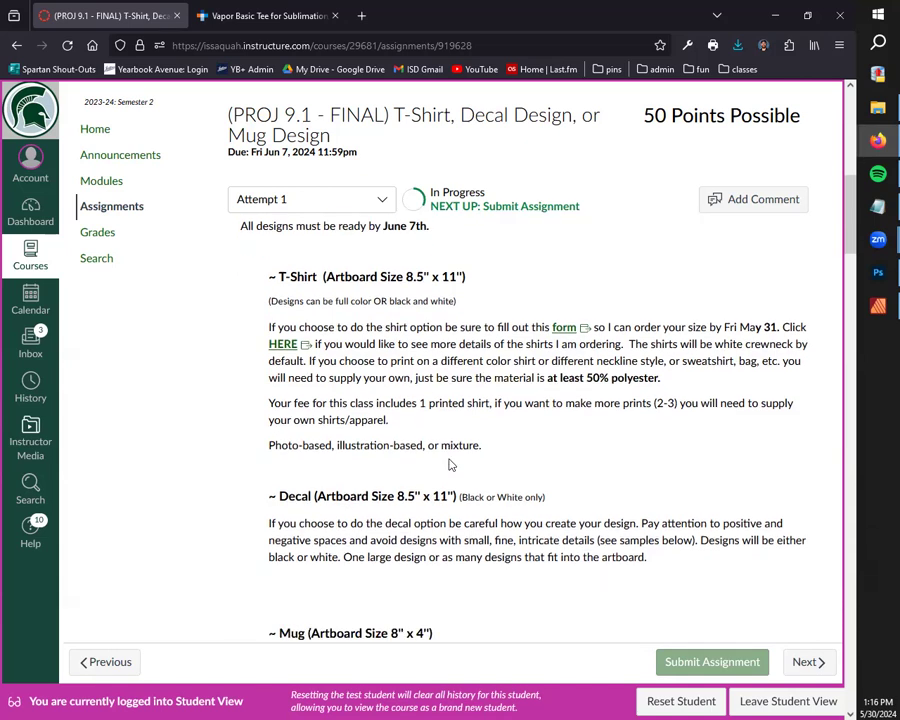
left_click_drag(417, 400, 494, 412)
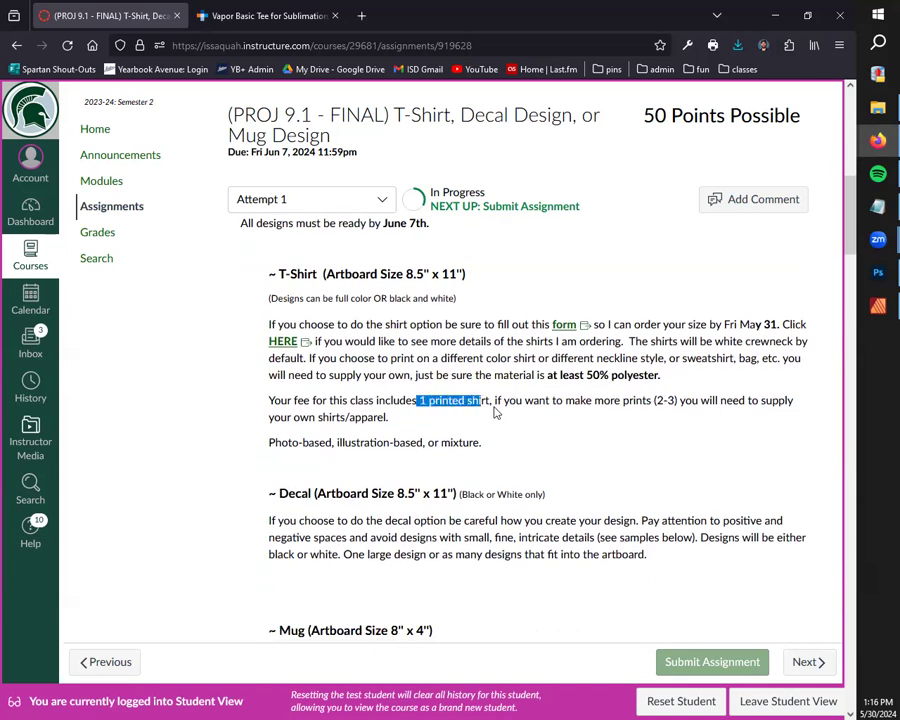
left_click(494, 408)
left_click_drag(418, 400, 490, 404)
left_click(519, 436)
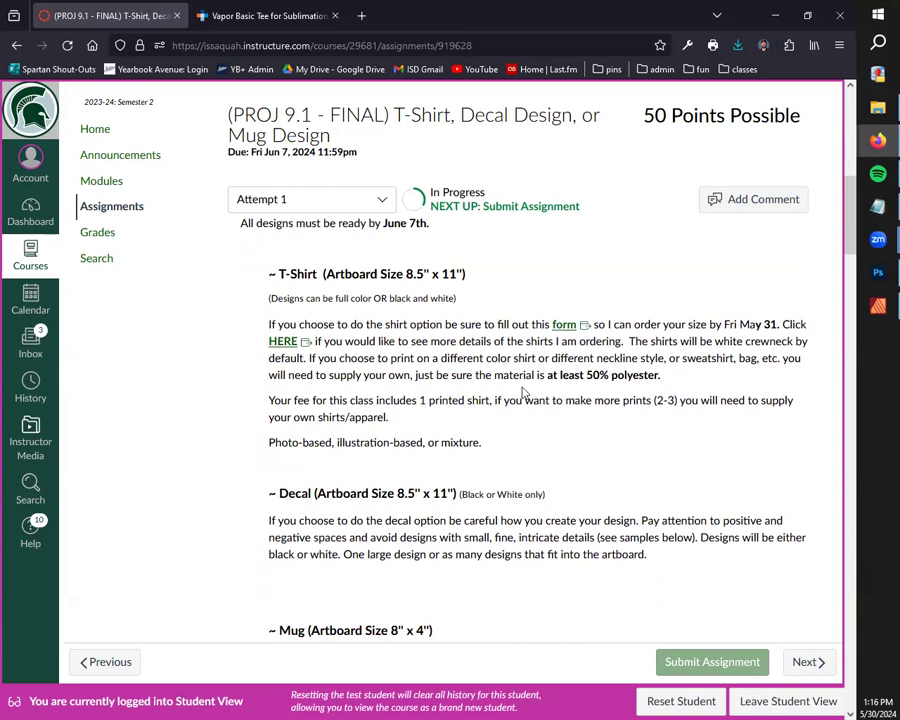
scroll(420, 420, "down", 2)
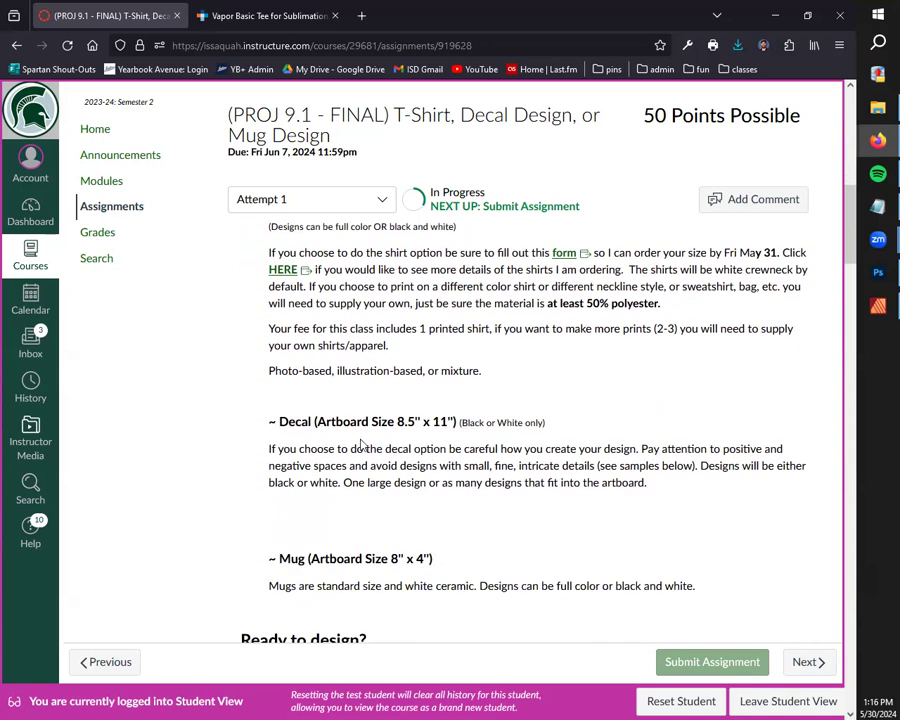
left_click_drag(271, 422, 456, 423)
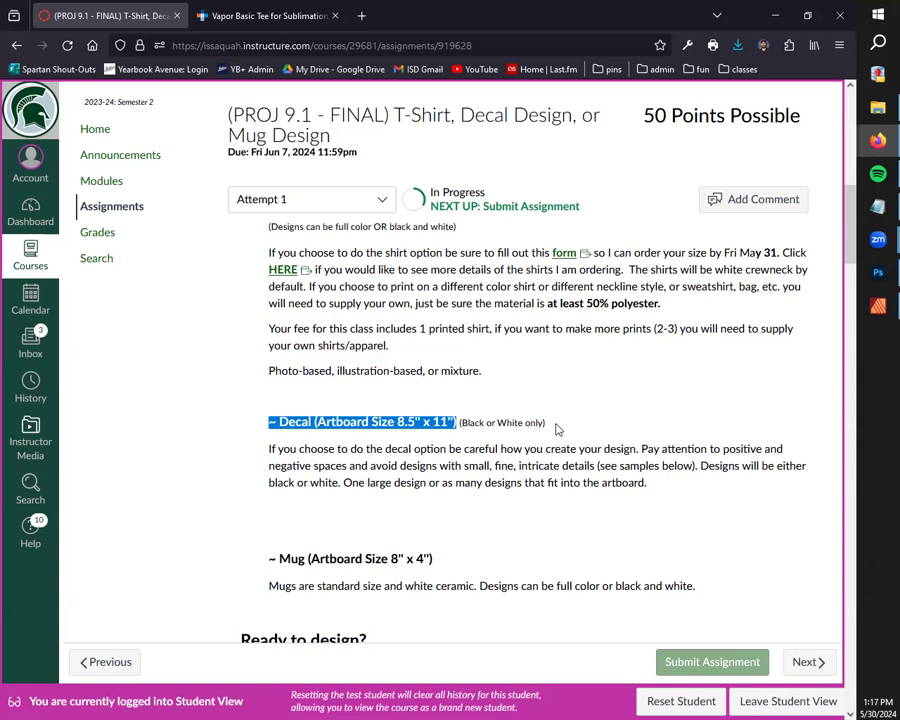
left_click(332, 556)
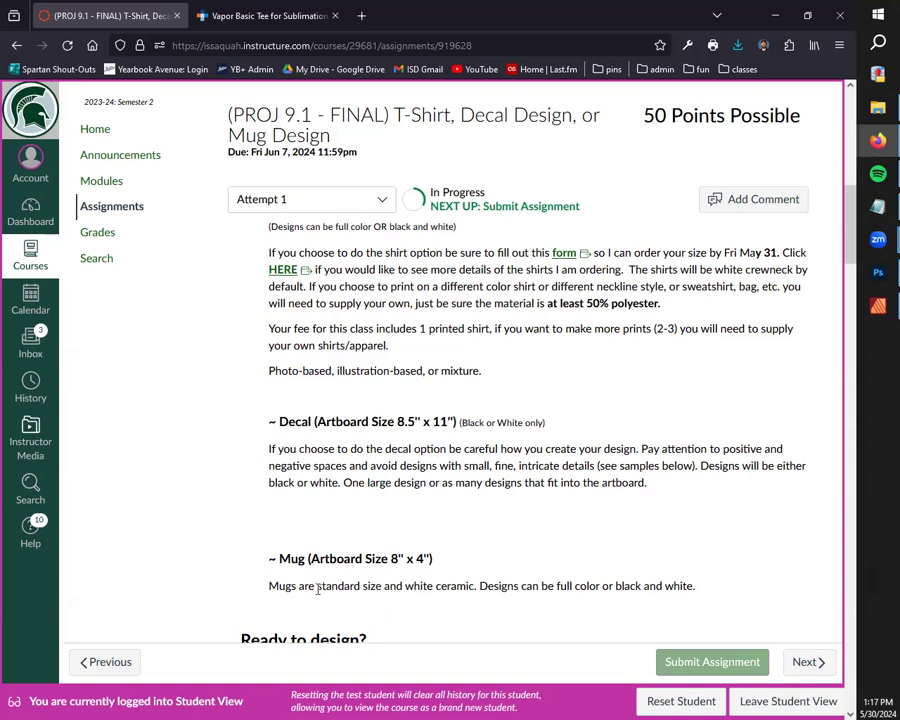
left_click_drag(318, 589, 726, 590)
left_click(386, 587)
left_click(482, 592)
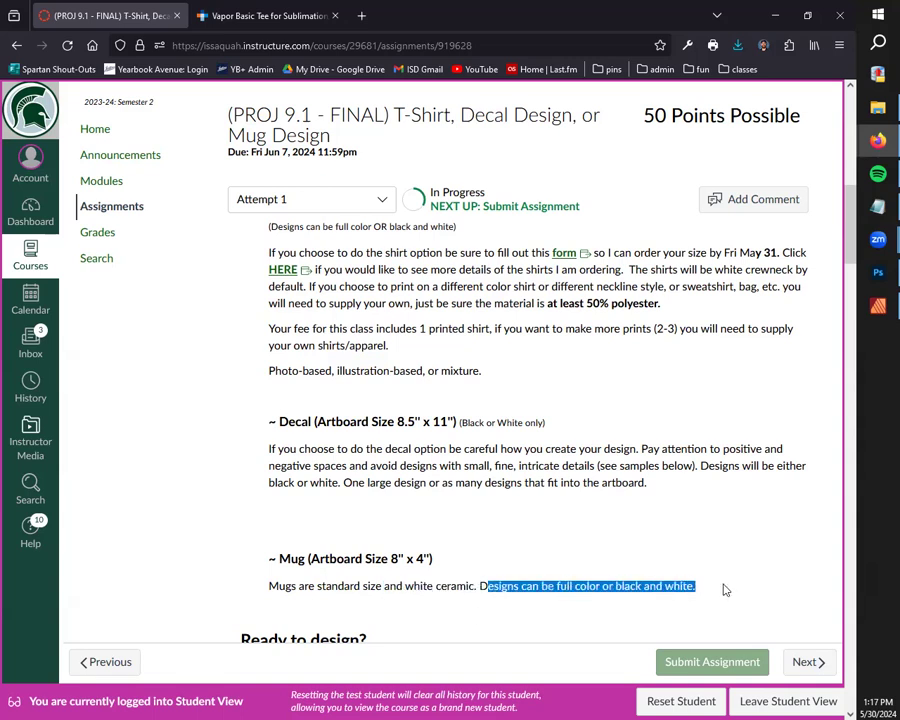
left_click(494, 416)
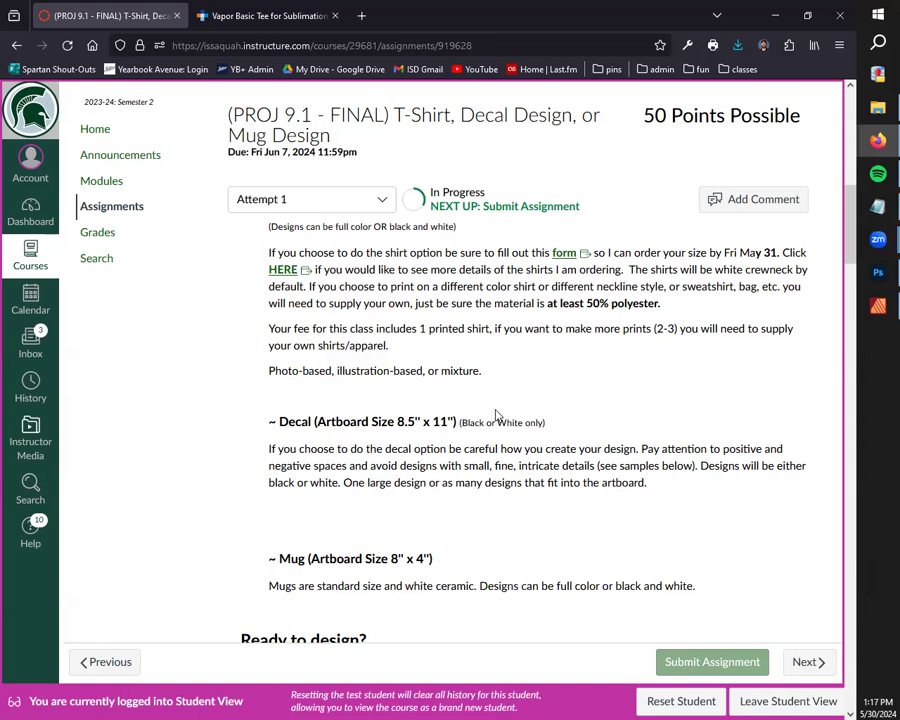
scroll(496, 410, "down", 1)
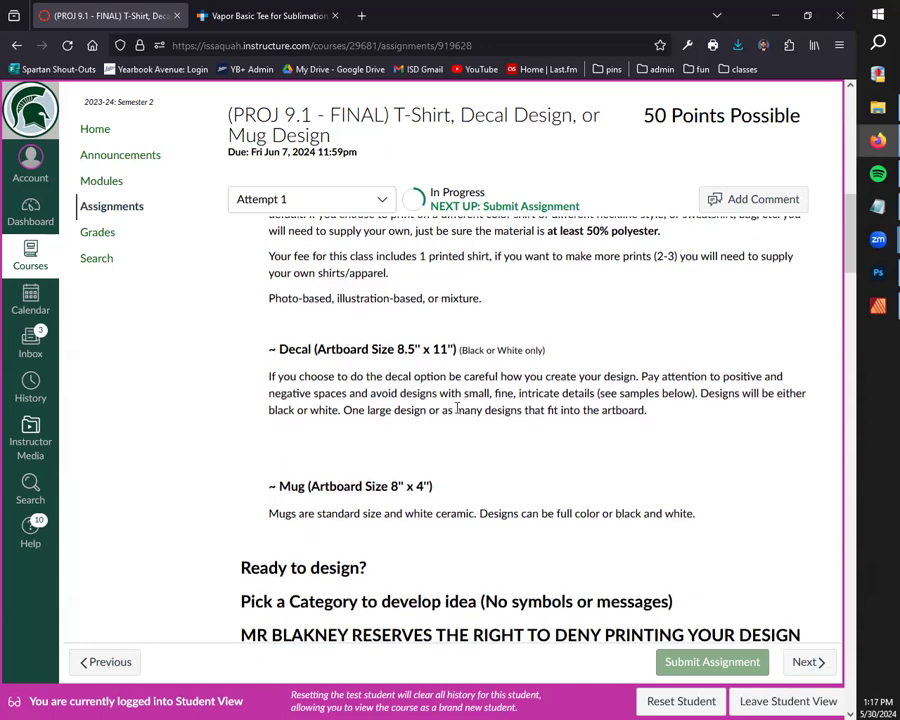
scroll(462, 423, "down", 5)
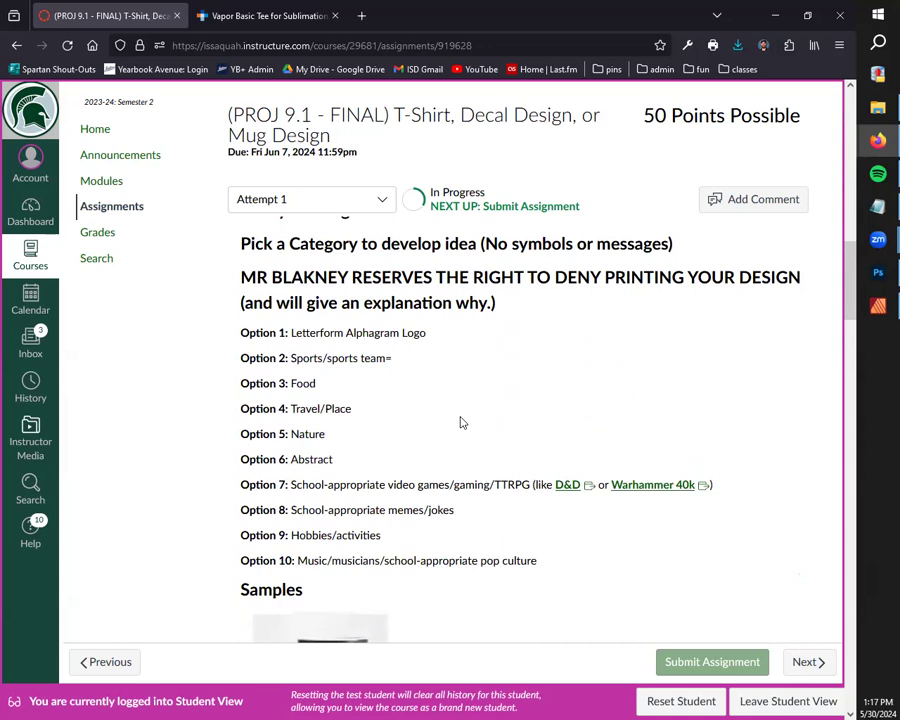
left_click_drag(240, 277, 811, 300)
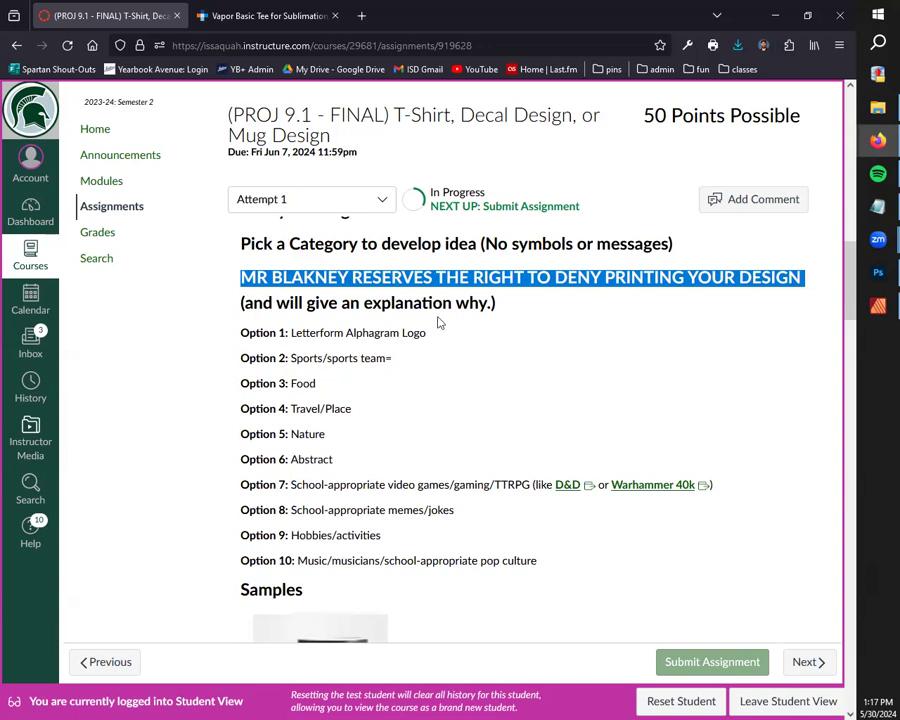
left_click(267, 277)
left_click_drag(236, 271, 815, 284)
left_click(504, 318)
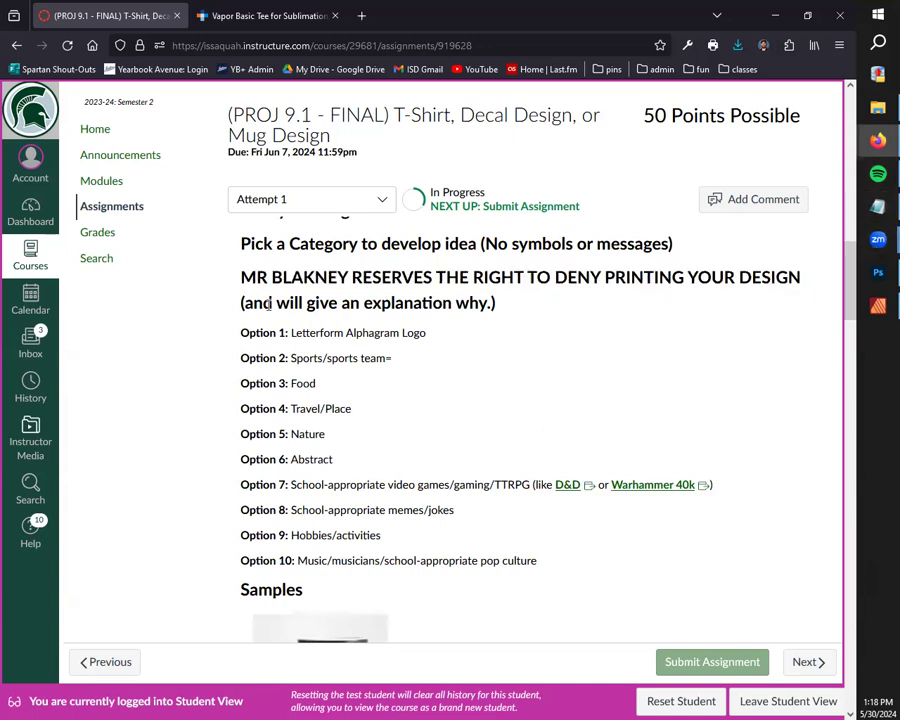
left_click_drag(241, 303, 487, 304)
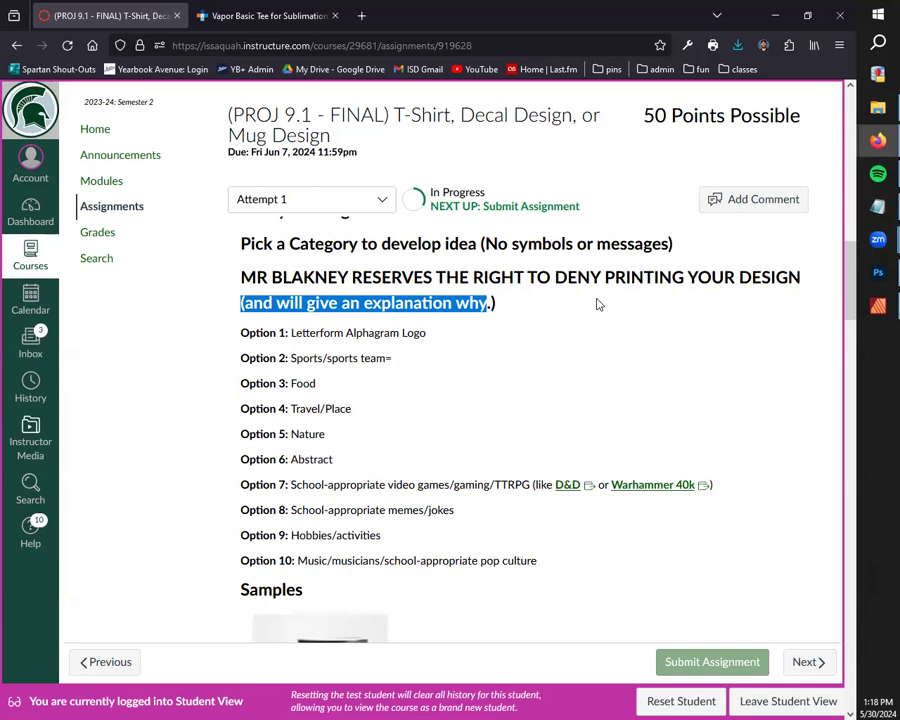
left_click(364, 360)
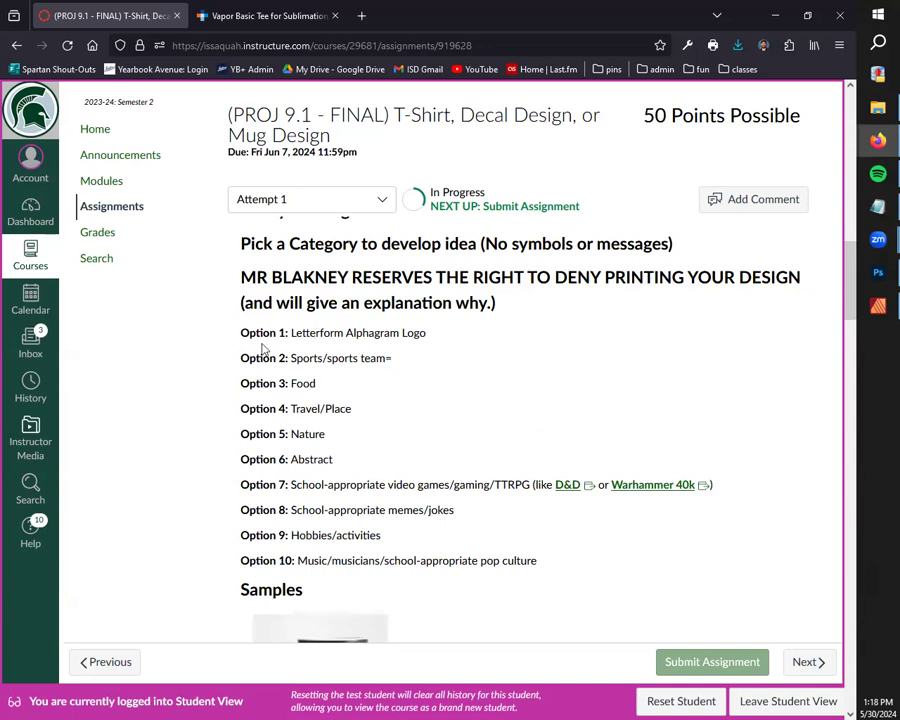
left_click_drag(242, 333, 290, 333)
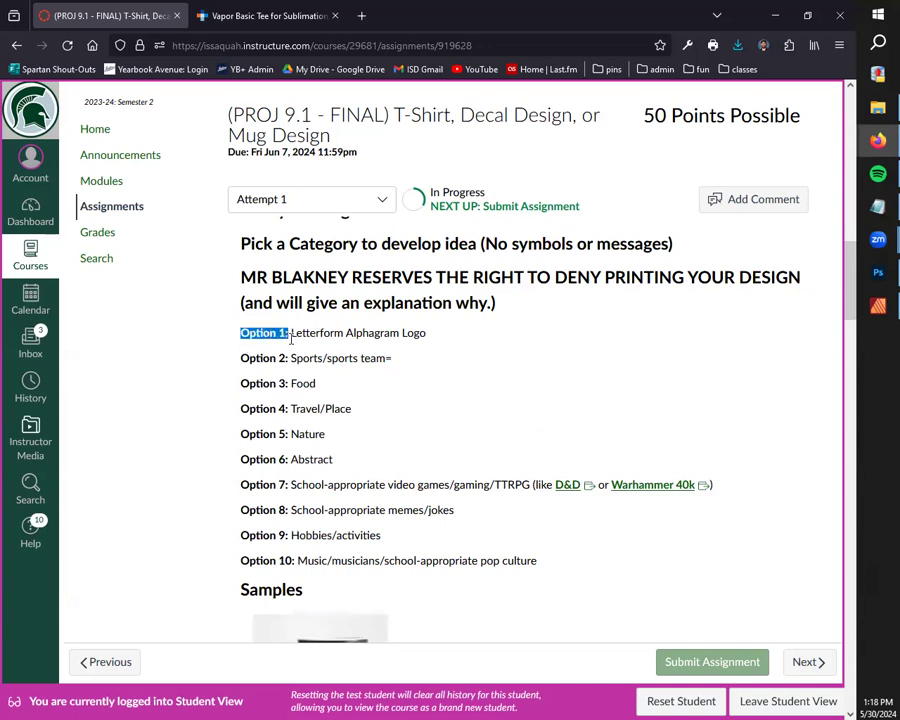
left_click(268, 362)
left_click_drag(241, 358, 289, 358)
left_click(215, 468)
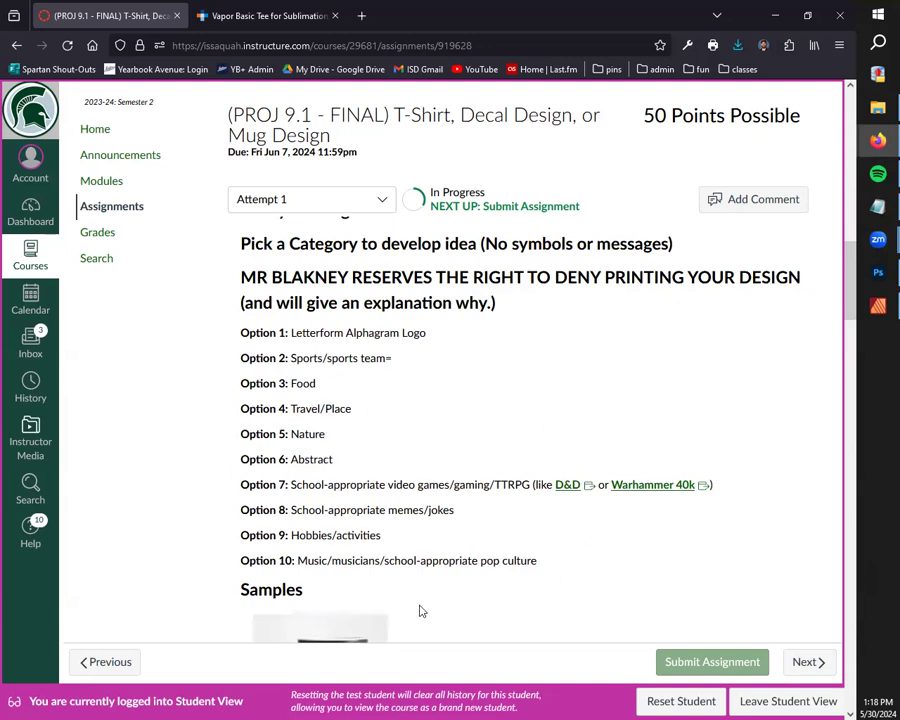
- Scroll past the sample T-shirt and decal designs down to the 'Ready to design?' heading
scroll(362, 428, "down", 5)
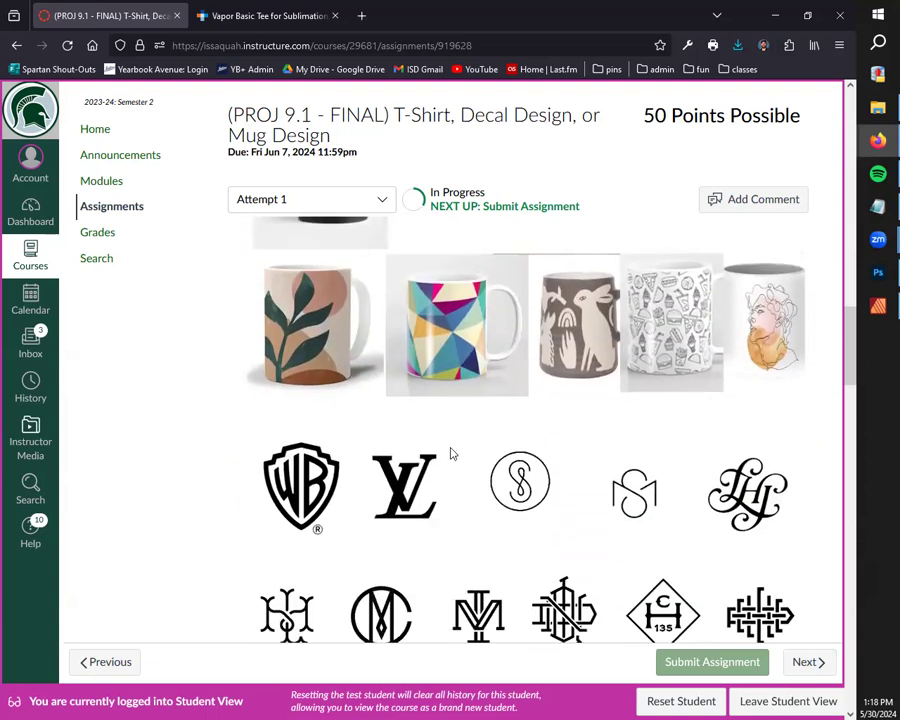
scroll(617, 460, "down", 1)
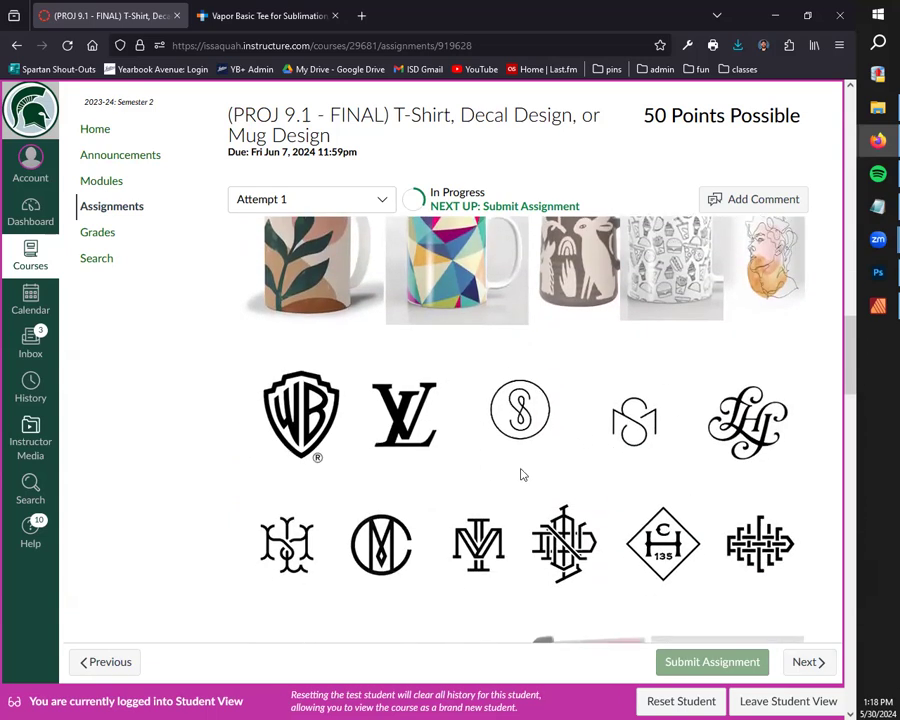
scroll(519, 473, "down", 3)
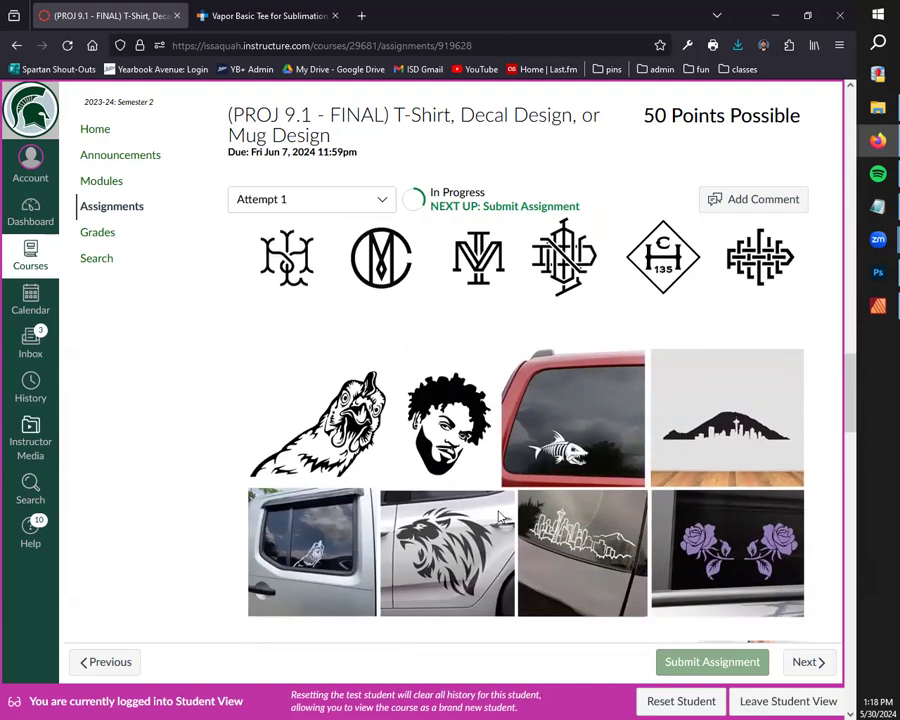
scroll(500, 517, "up", 3)
scroll(314, 560, "up", 2)
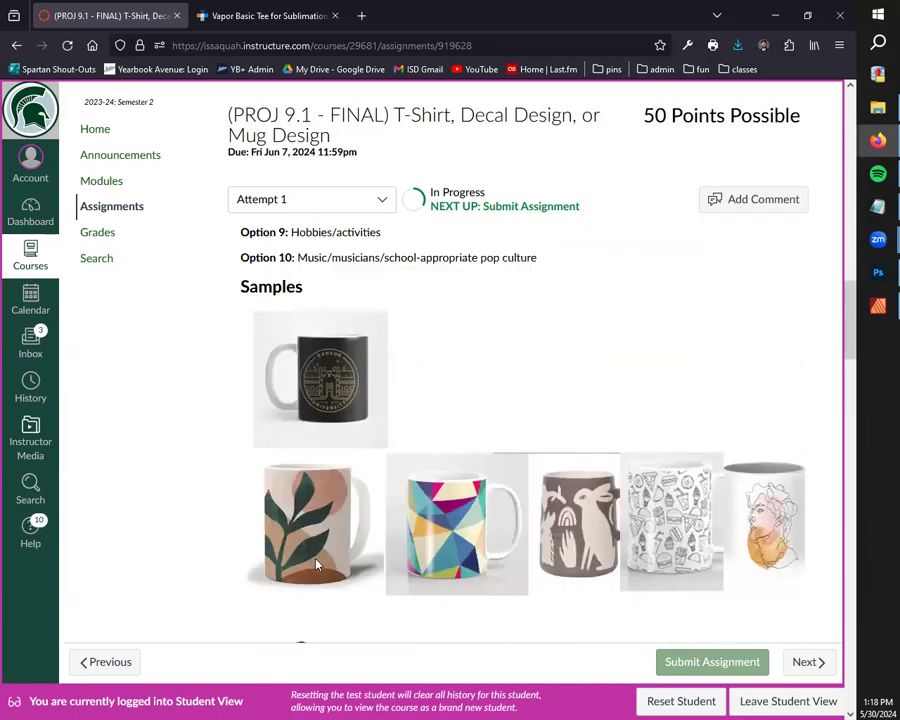
scroll(316, 565, "up", 4)
scroll(304, 496, "down", 5)
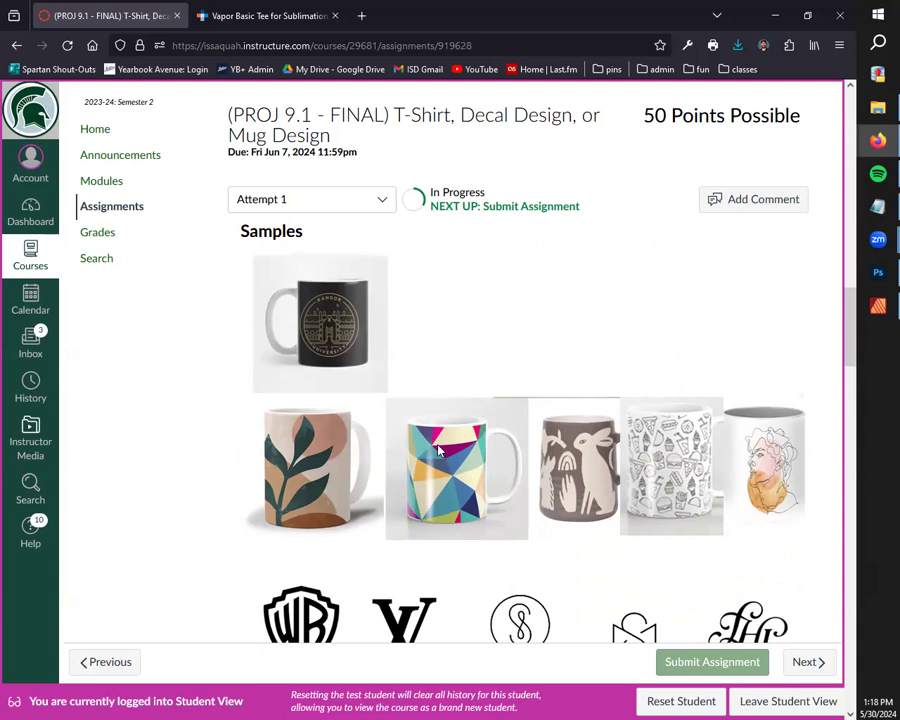
scroll(303, 394, "down", 3)
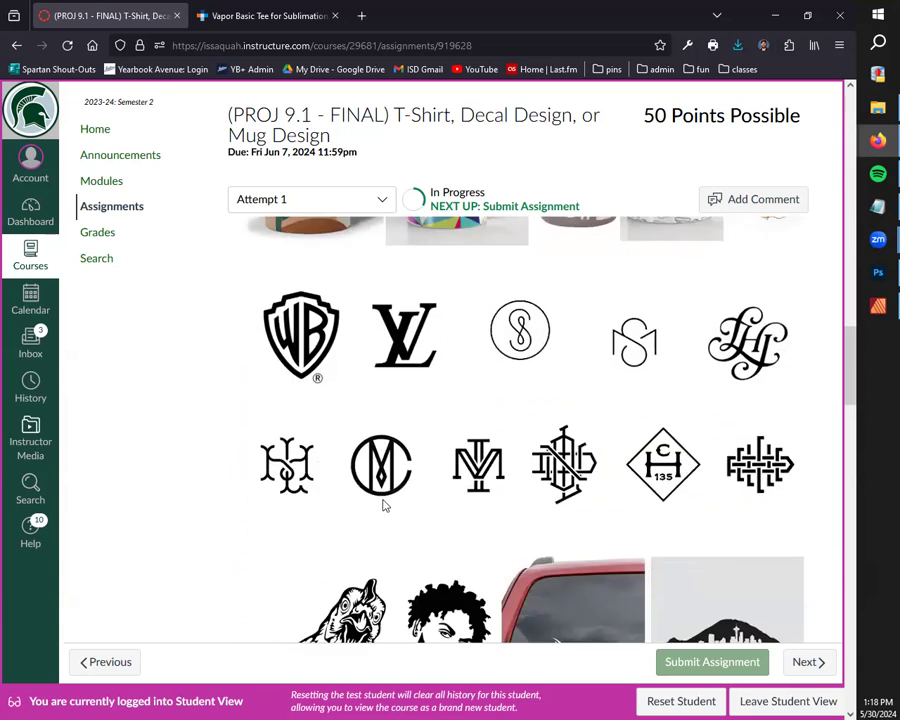
scroll(385, 505, "down", 3)
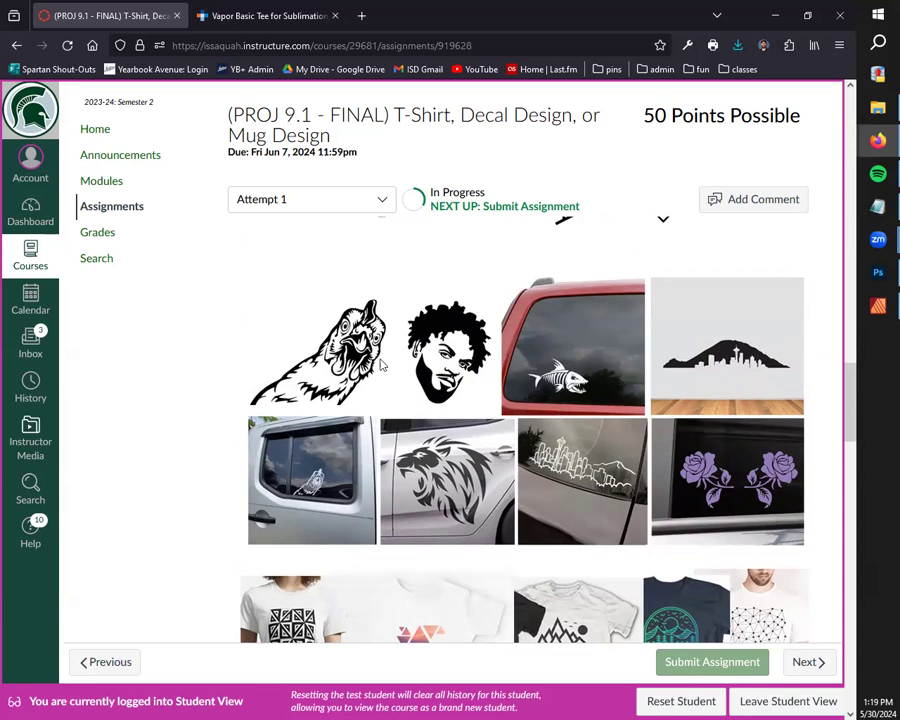
scroll(380, 365, "down", 1)
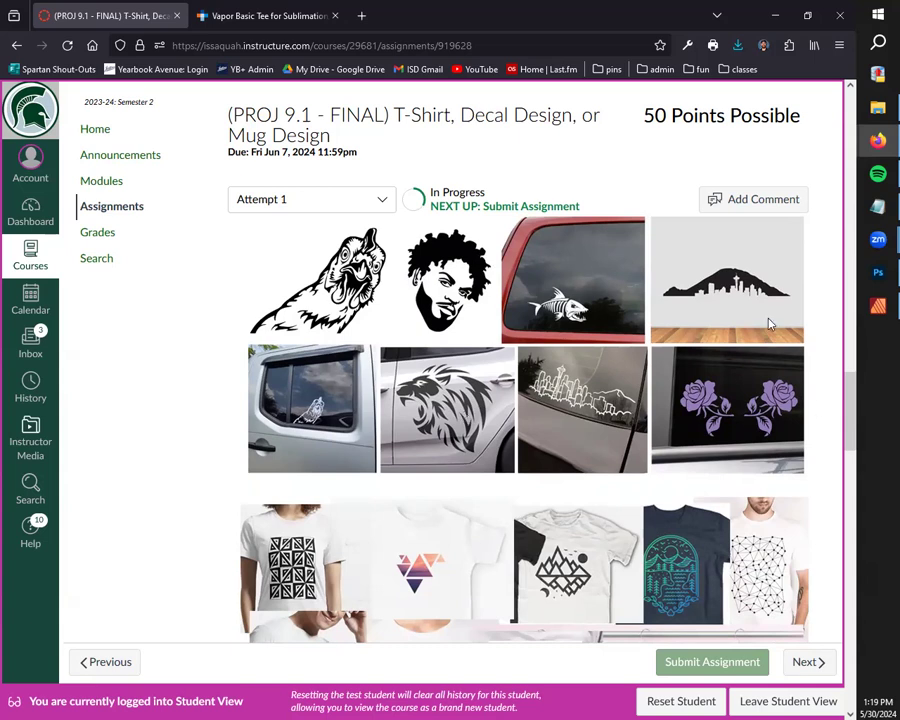
scroll(504, 420, "down", 3)
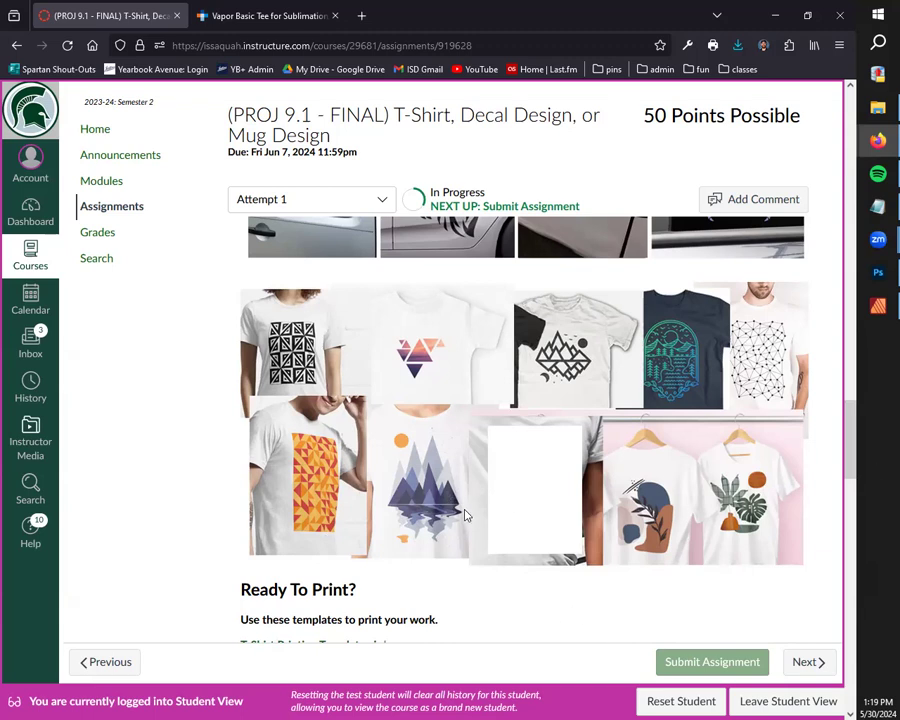
scroll(438, 504, "down", 2)
scroll(438, 504, "up", 15)
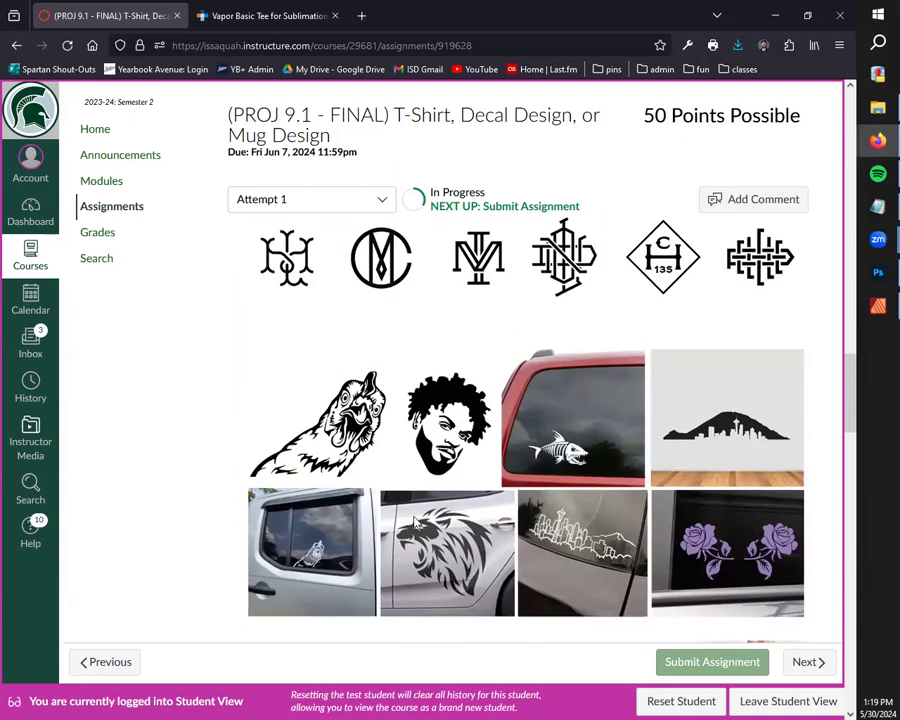
scroll(465, 512, "down", 14)
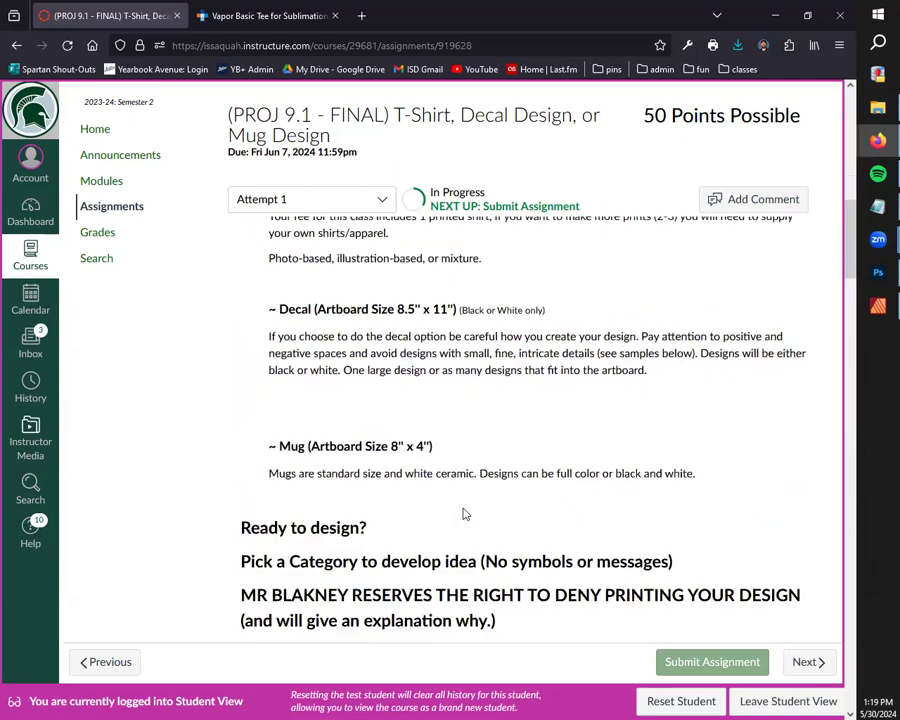
- Scroll to Ready To Print and reveal T-Shirt Printing Template.pdf in the Downloads folder
scroll(463, 514, "down", 3)
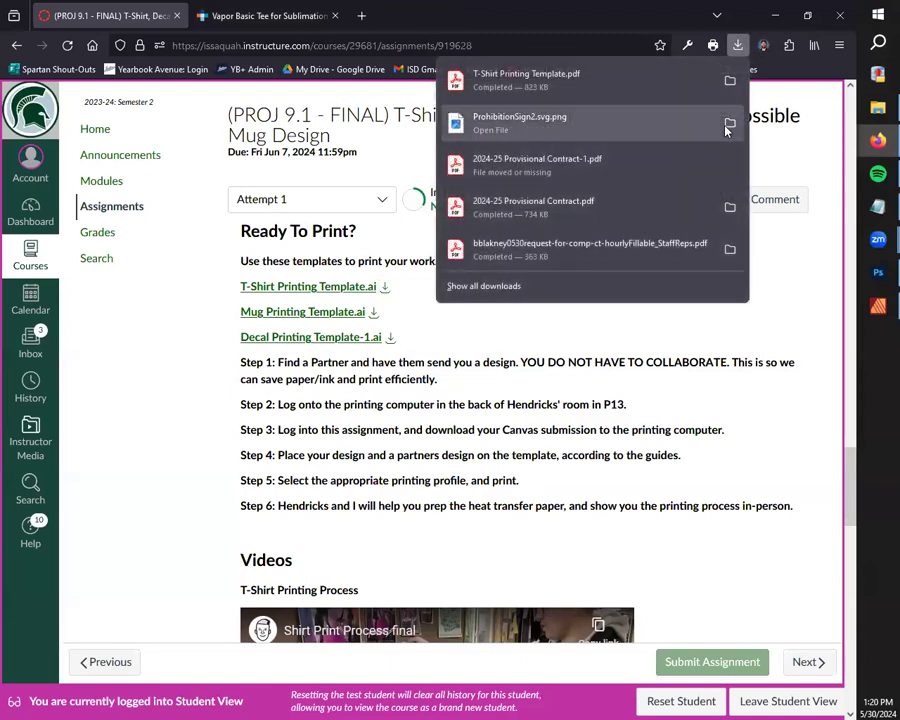
left_click(730, 80)
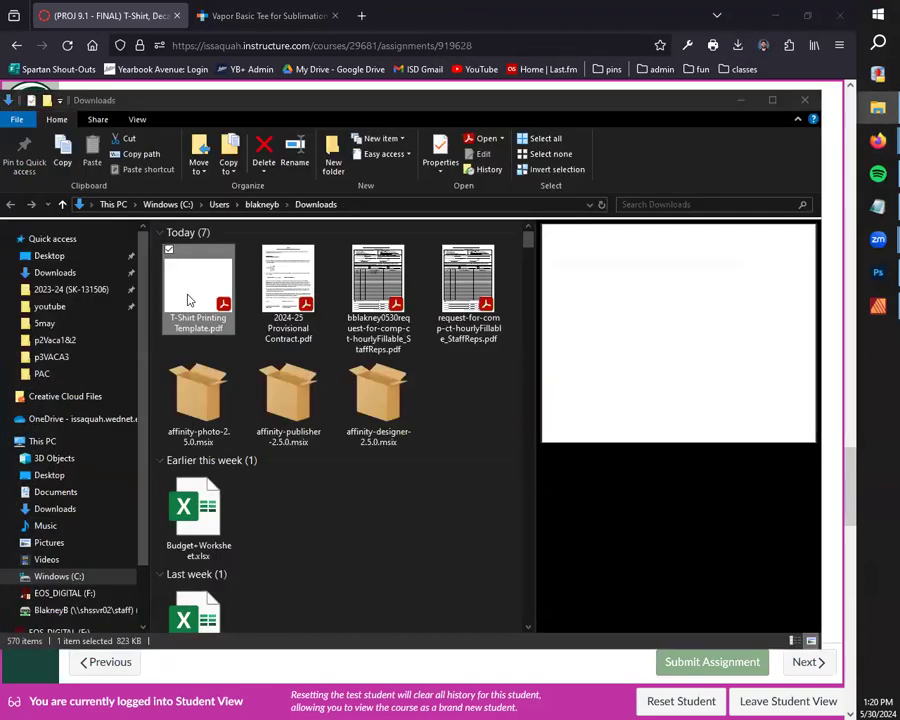
- Close the template's PDF viewer and bring File Explorer back, moved to the right
left_click(740, 99)
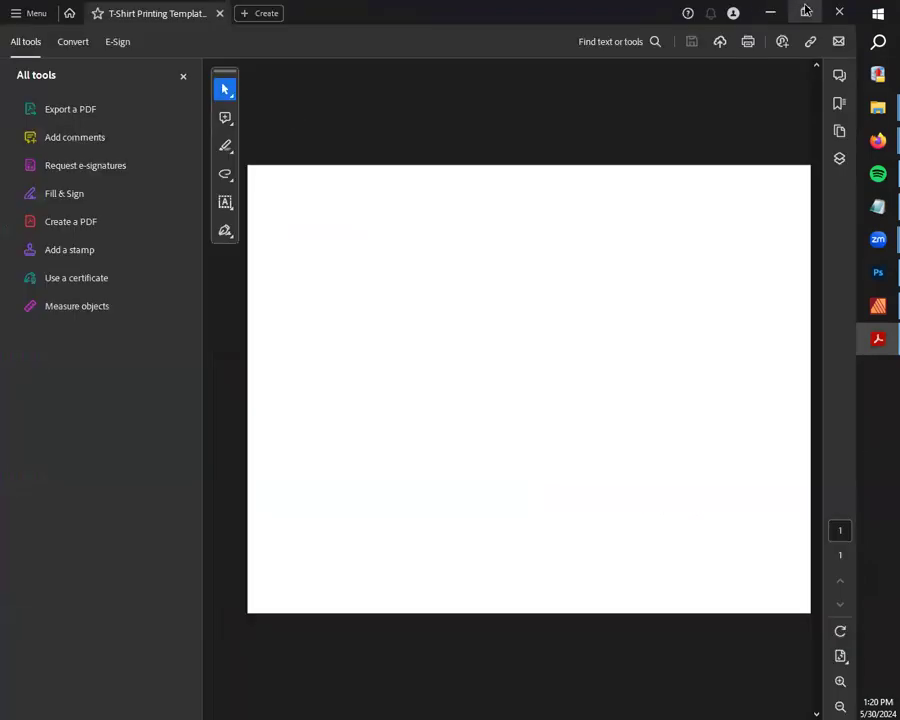
left_click(840, 12)
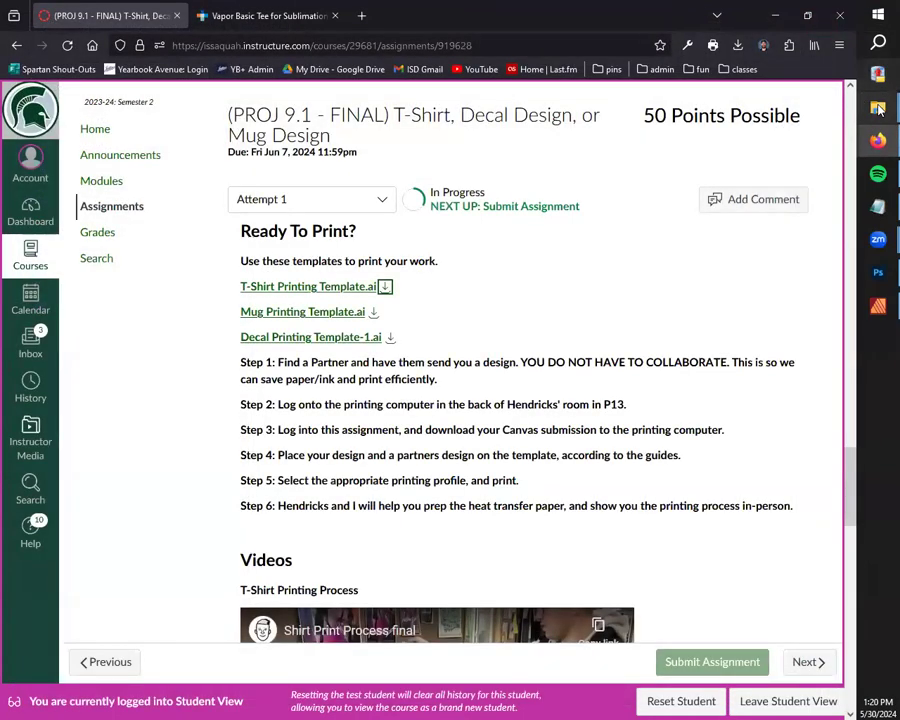
mouse_move(878, 107)
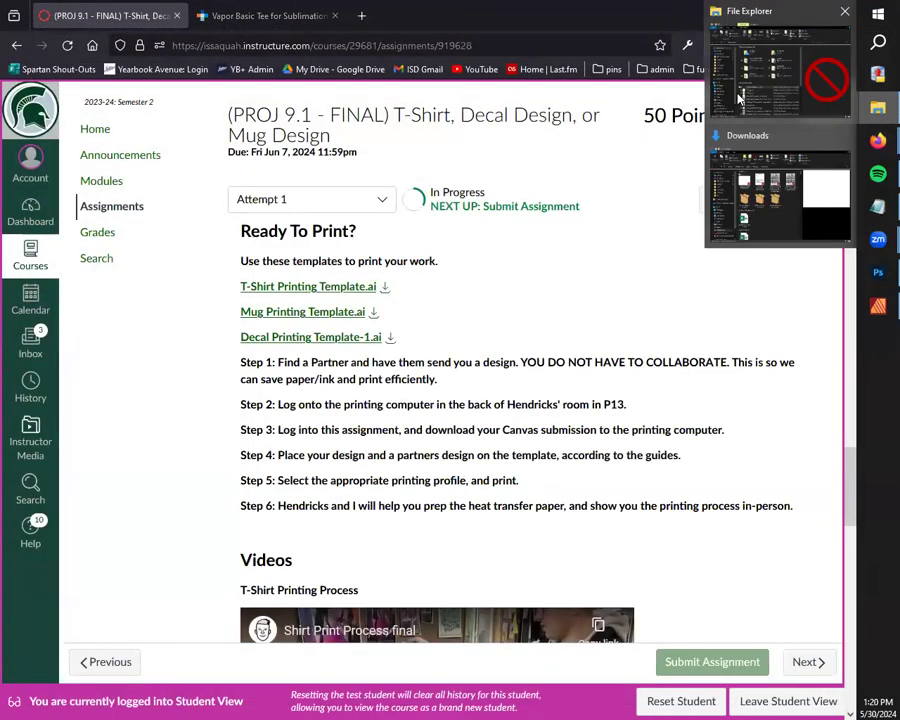
left_click(780, 60)
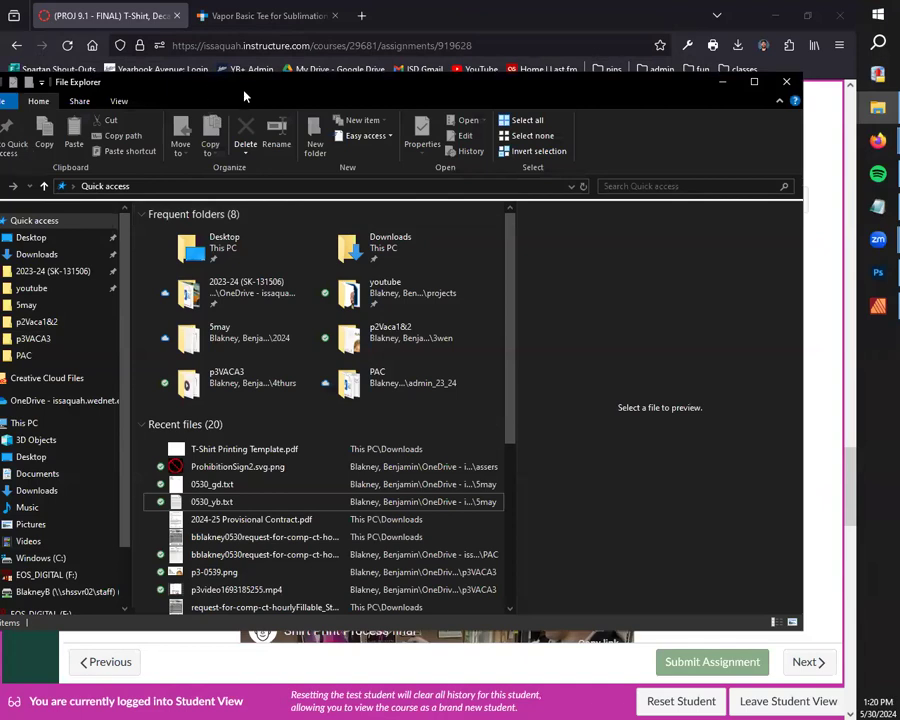
left_click_drag(243, 88, 391, 102)
- Open T-Shirt Printing Template.pdf from Downloads with Adobe Illustrator 2024
left_click(185, 269)
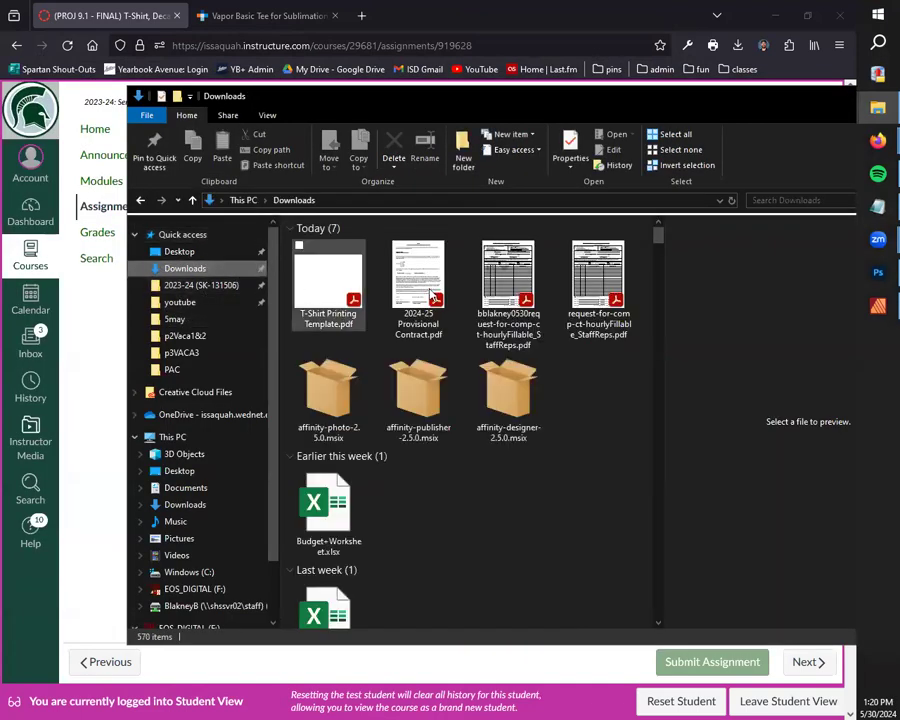
right_click(344, 278)
mouse_move(430, 407)
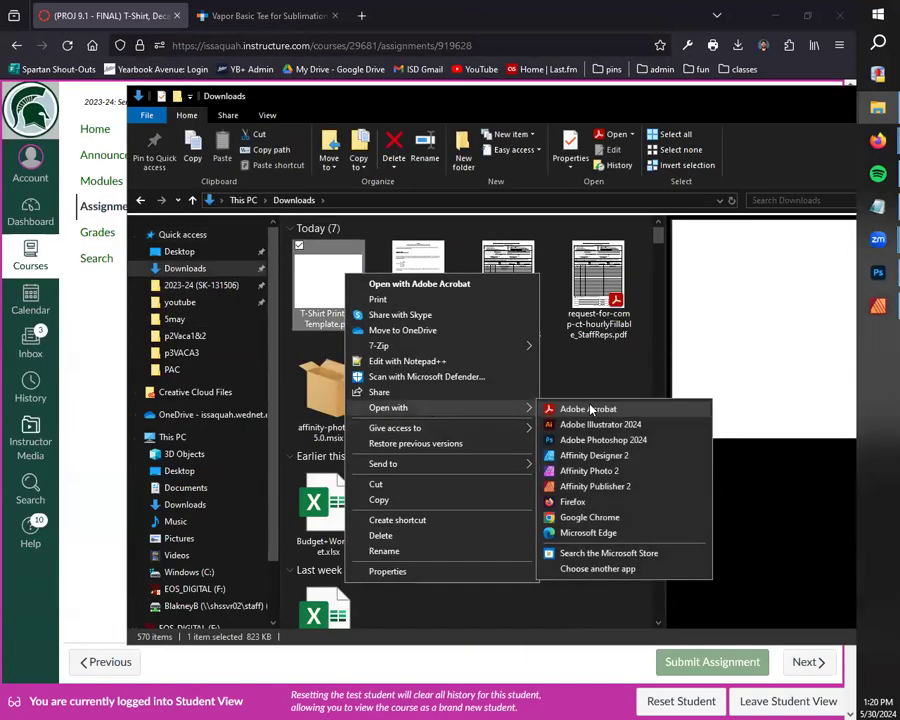
left_click(610, 425)
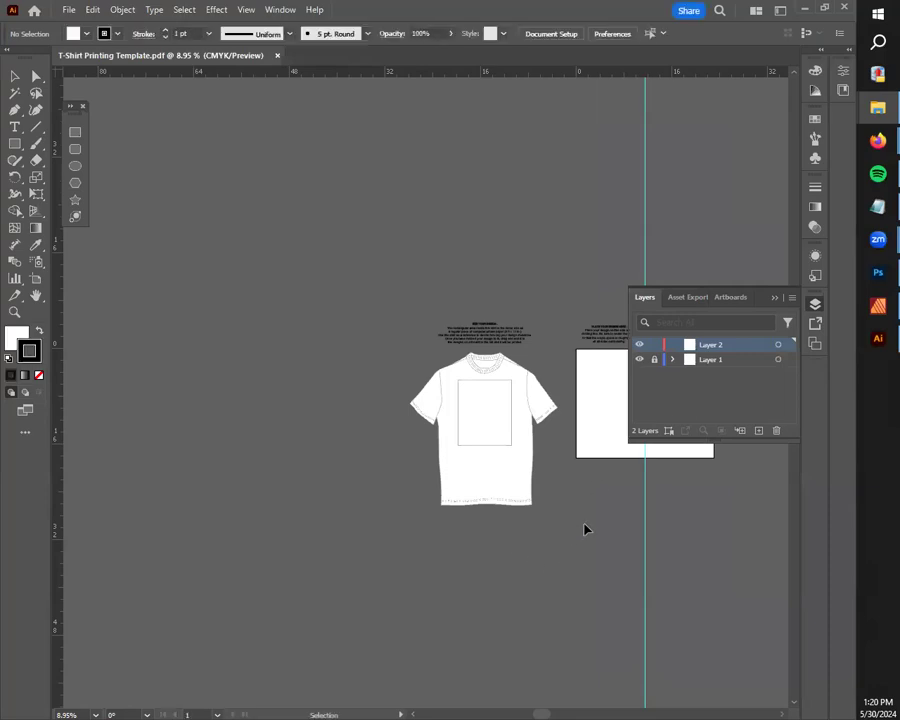
- Zoom and pan around the T-shirt mockup, then over to the print artboard on its right
scroll(600, 552, "up", 6)
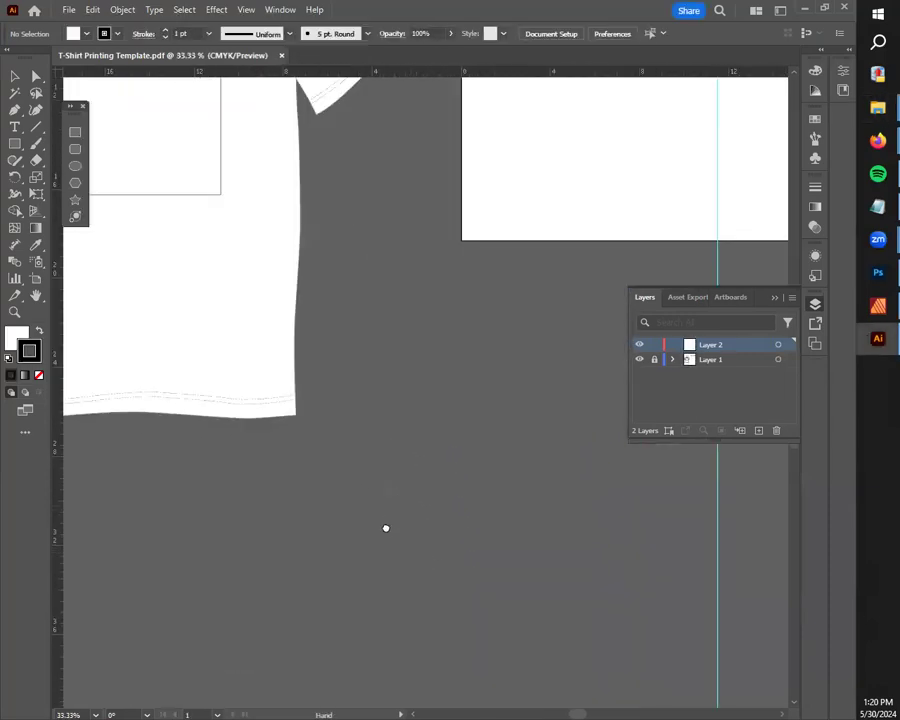
left_click_drag(386, 528, 554, 703)
mouse_move(591, 597)
left_mouse_down()
mouse_move(595, 617)
mouse_move(597, 593)
left_mouse_up()
scroll(597, 597, "down", 3)
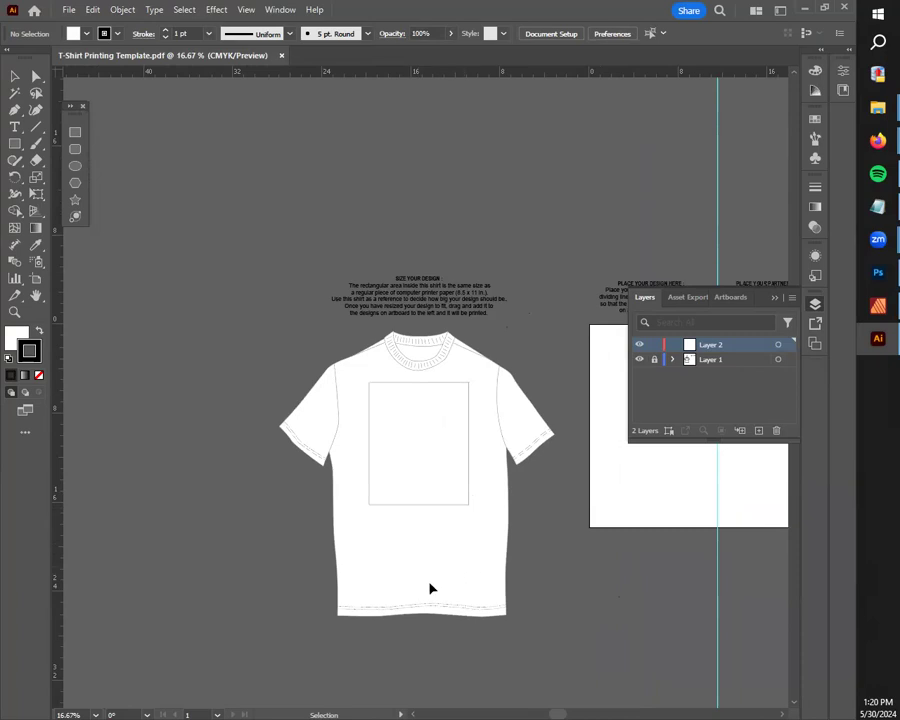
scroll(484, 592, "up", 1)
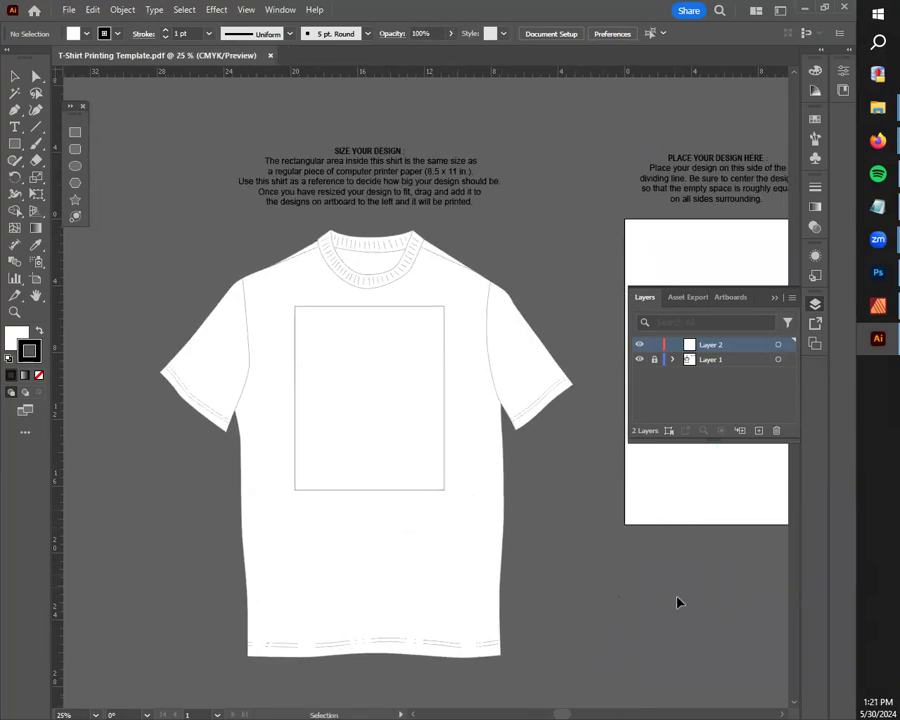
left_click_drag(677, 602, 376, 597)
left_click_drag(553, 559, 421, 611)
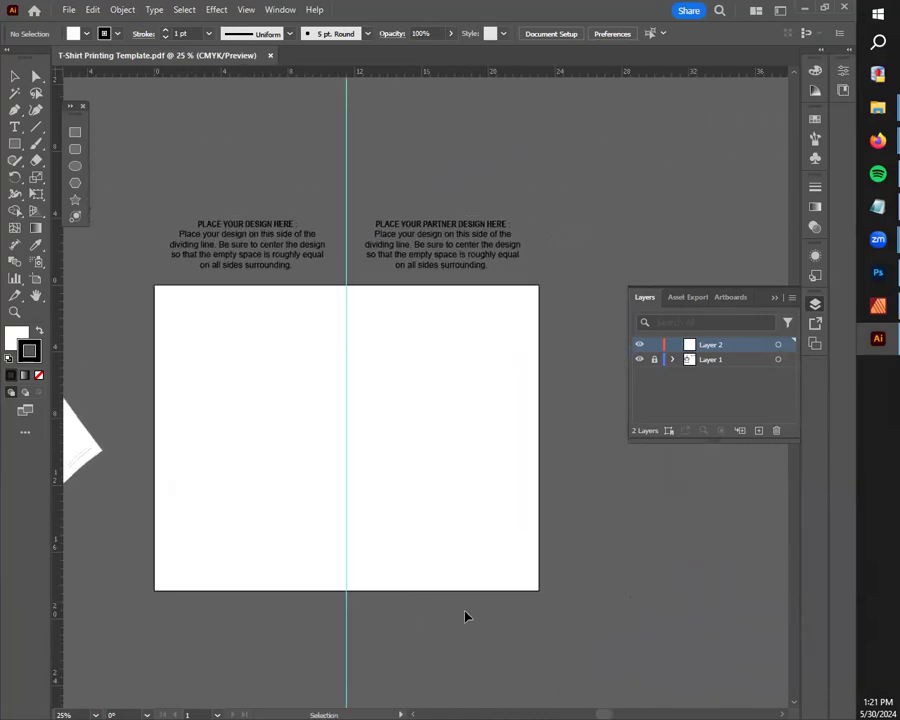
- Zoom in to 33.33% on the your-design/partner-design print artboard
key("ctrl+equal")
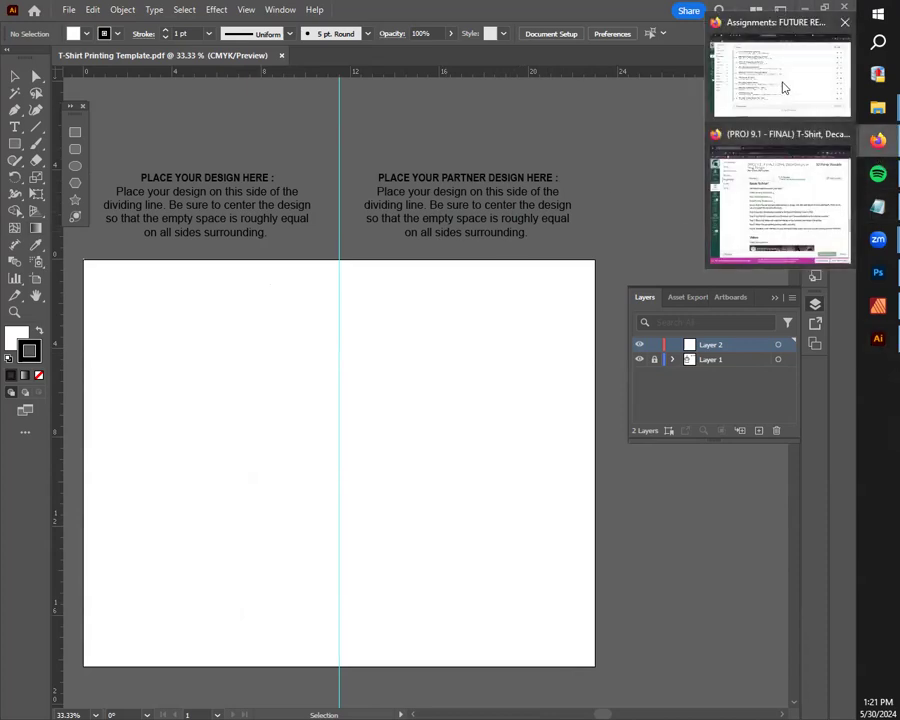
- Return to the Canvas assignment page and highlight printing Steps 1–6
mouse_move(876, 140)
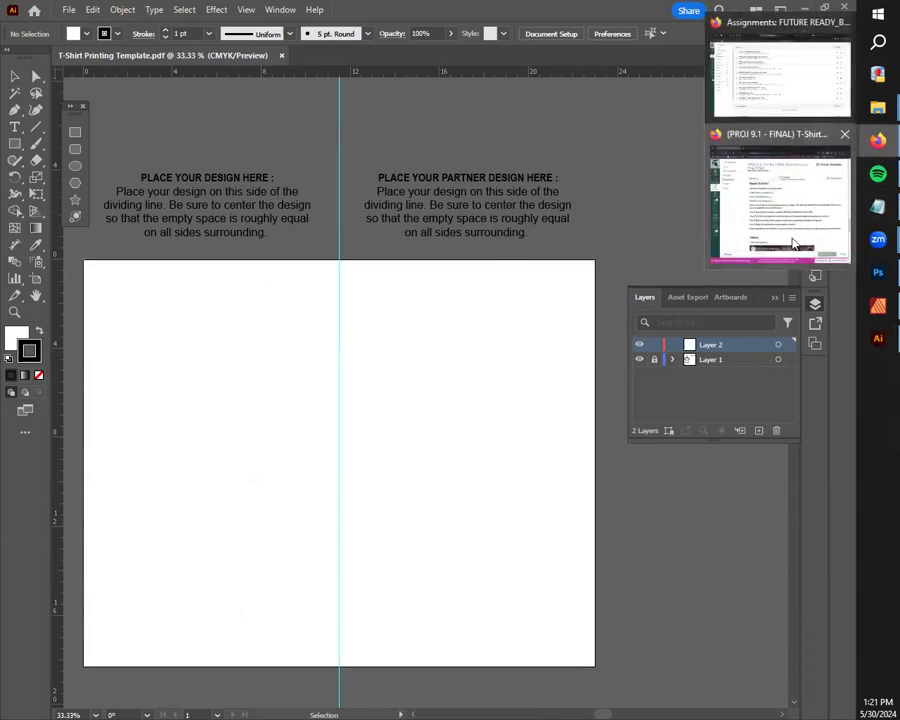
left_click(735, 250)
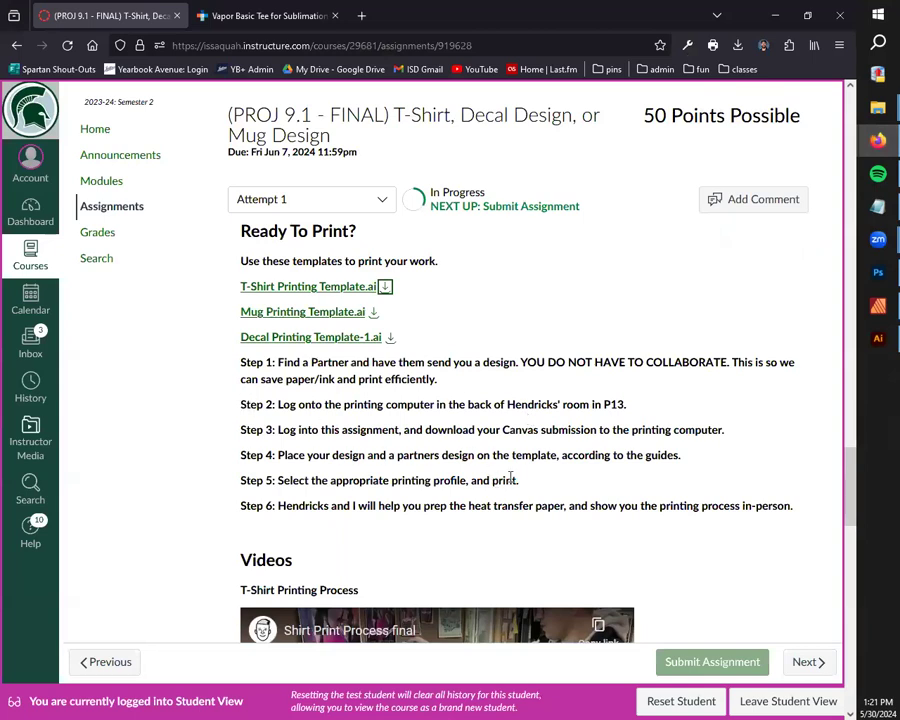
left_click_drag(786, 502, 215, 376)
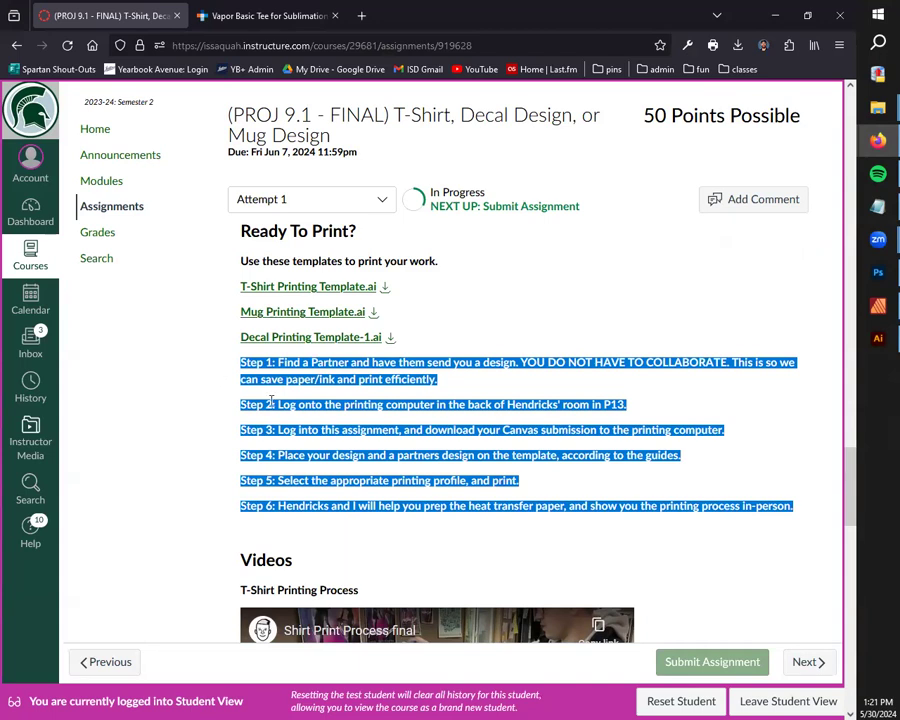
- Scroll down through the T-shirt, mug and decal videos, then back up to Details
scroll(423, 520, "down", 6)
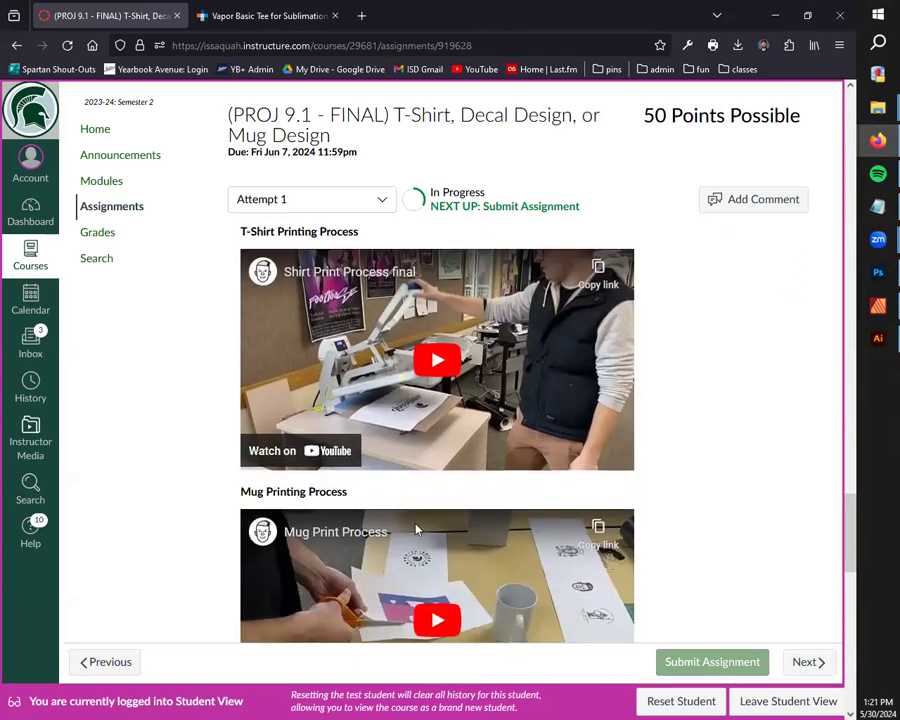
scroll(423, 520, "down", 3)
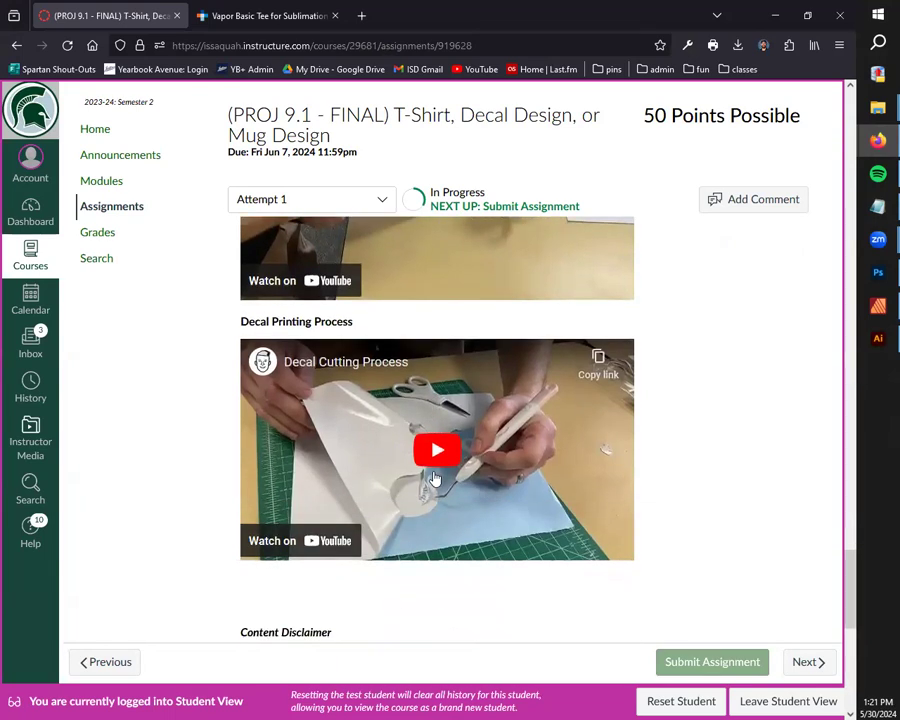
scroll(410, 518, "up", 3)
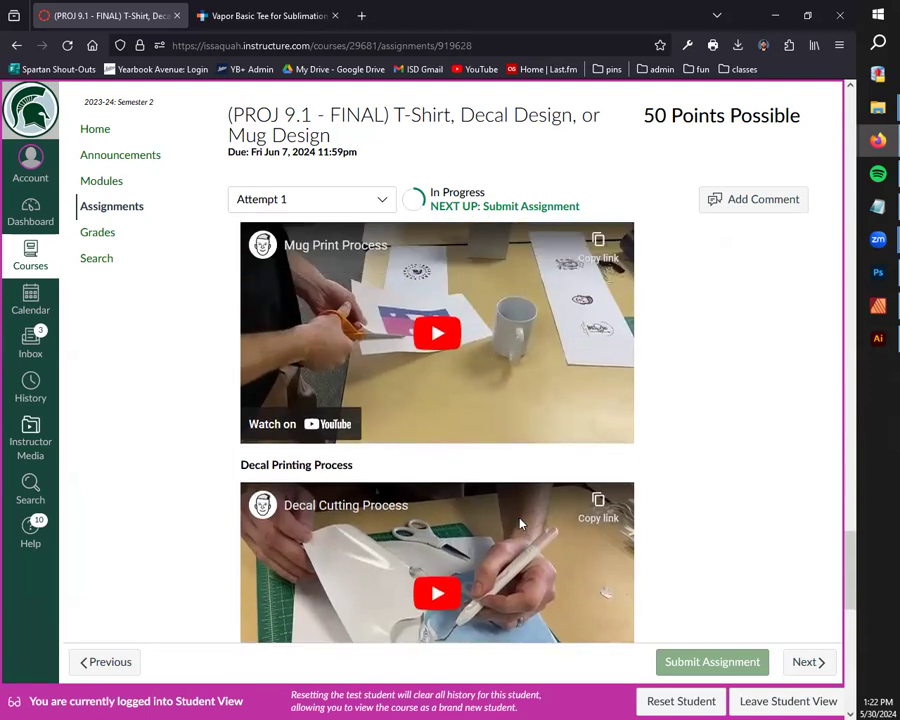
scroll(465, 510, "up", 2)
scroll(453, 507, "up", 3)
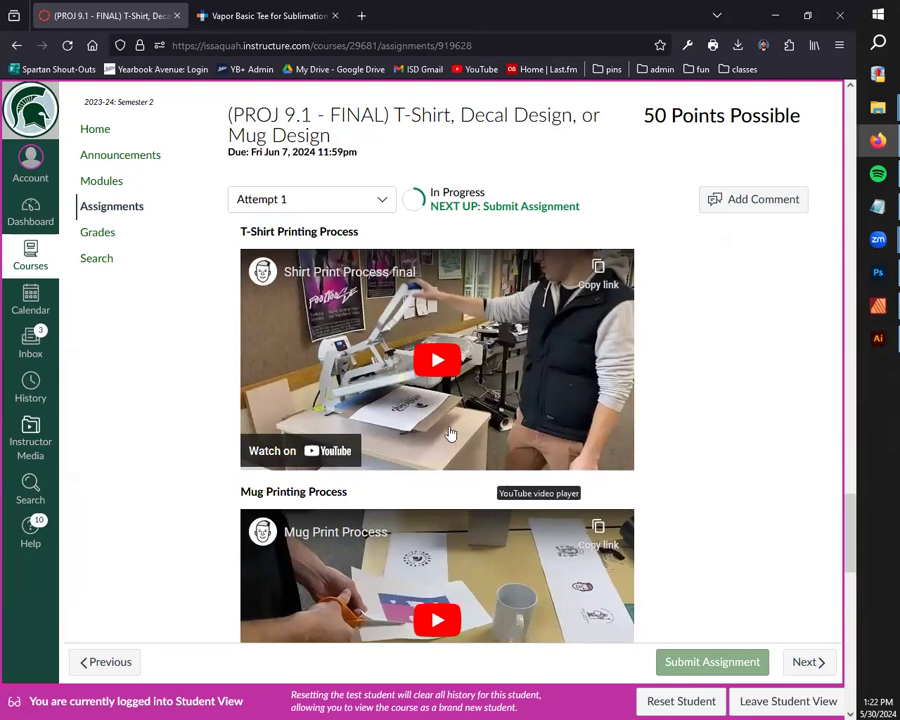
scroll(459, 452, "up", 10)
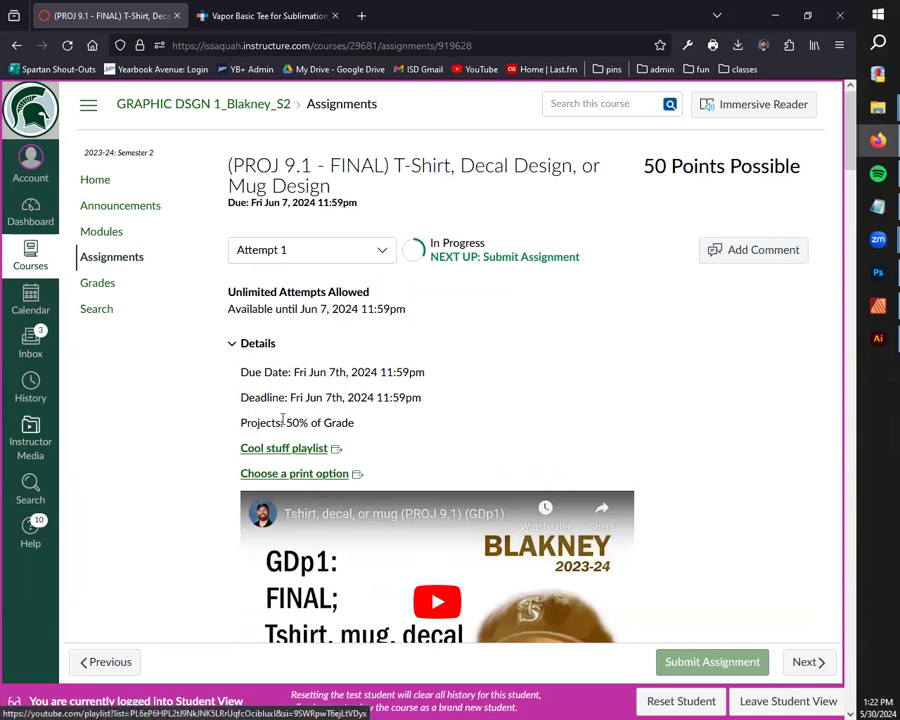
- Open the GD1 T-shirt/Decal/Mug cool stuff playlist on YouTube and browse its tutorials
left_click(300, 448)
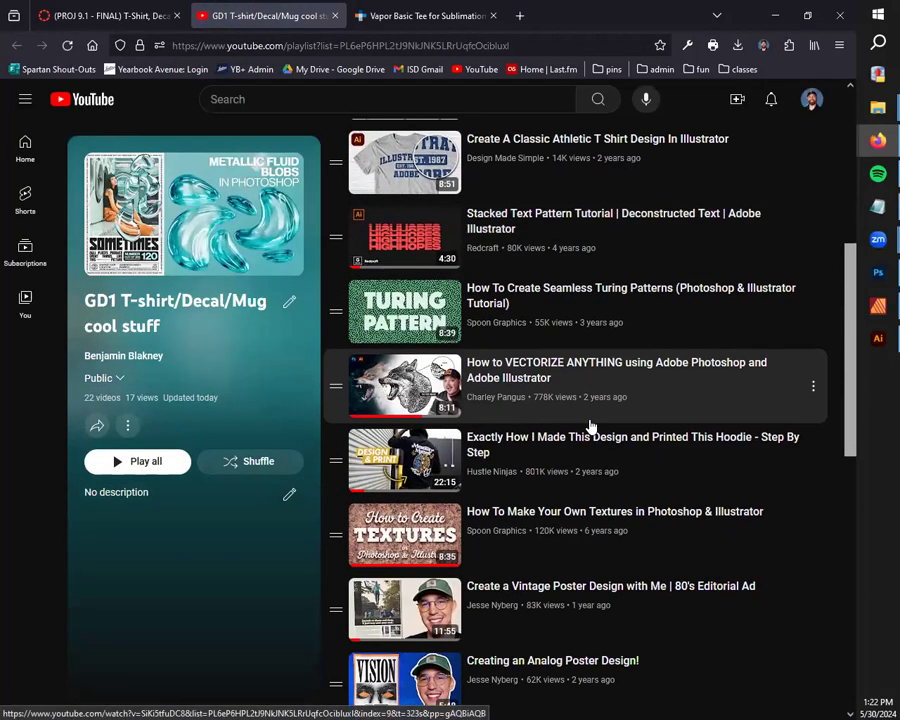
scroll(590, 427, "down", 8)
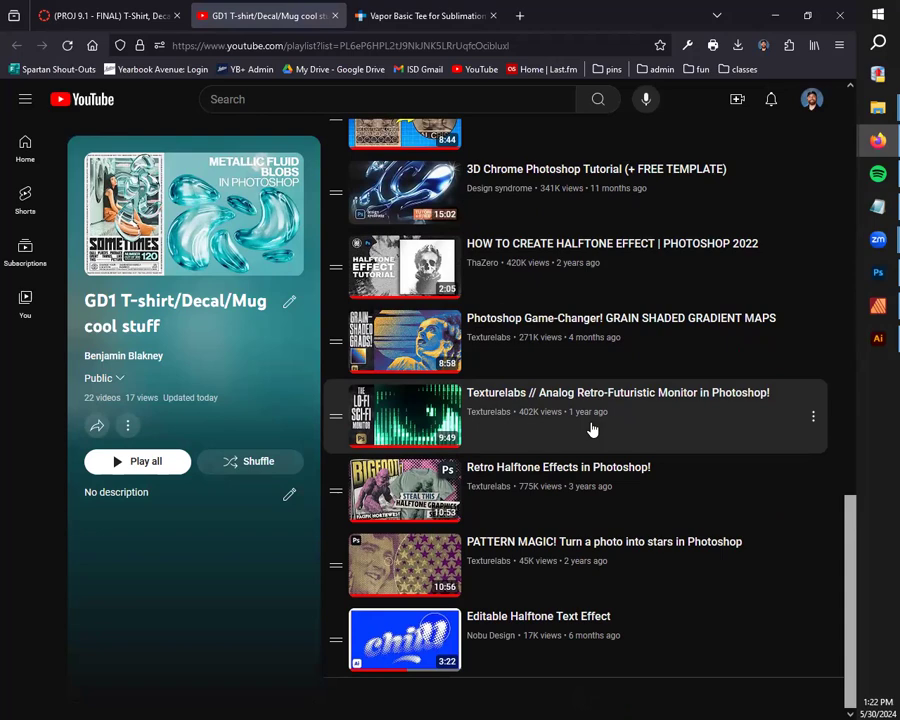
scroll(673, 444, "up", 15)
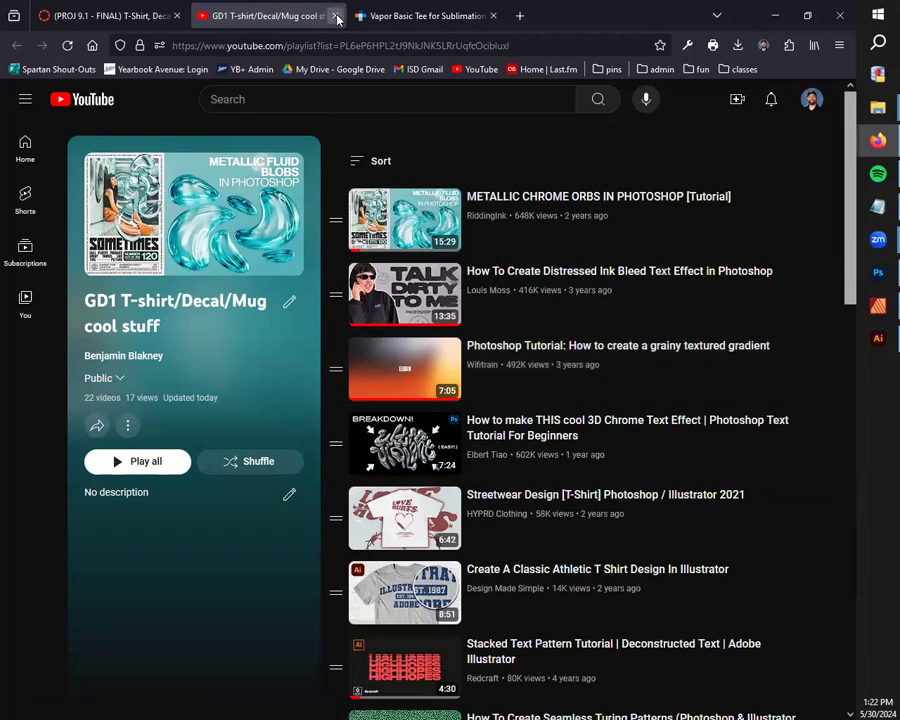
- Close the playlist tab and highlight the PROJ 9.1 assignment title
left_click(336, 16)
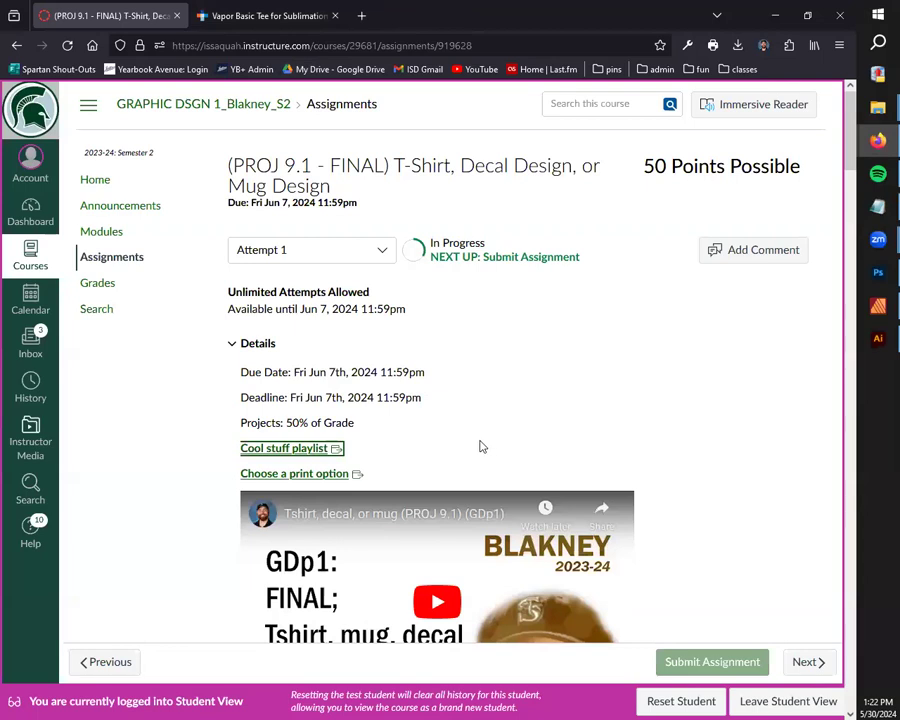
triple_click(281, 189)
left_click(368, 187)
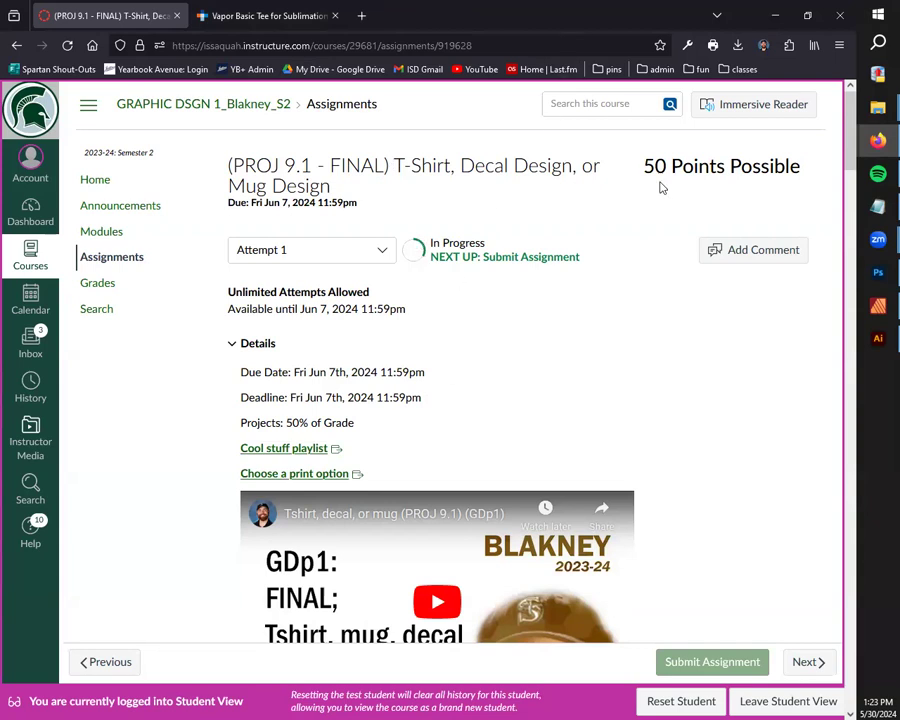
- Highlight '50 Points Possible' and scroll down to the Directives section
left_click_drag(661, 187, 816, 181)
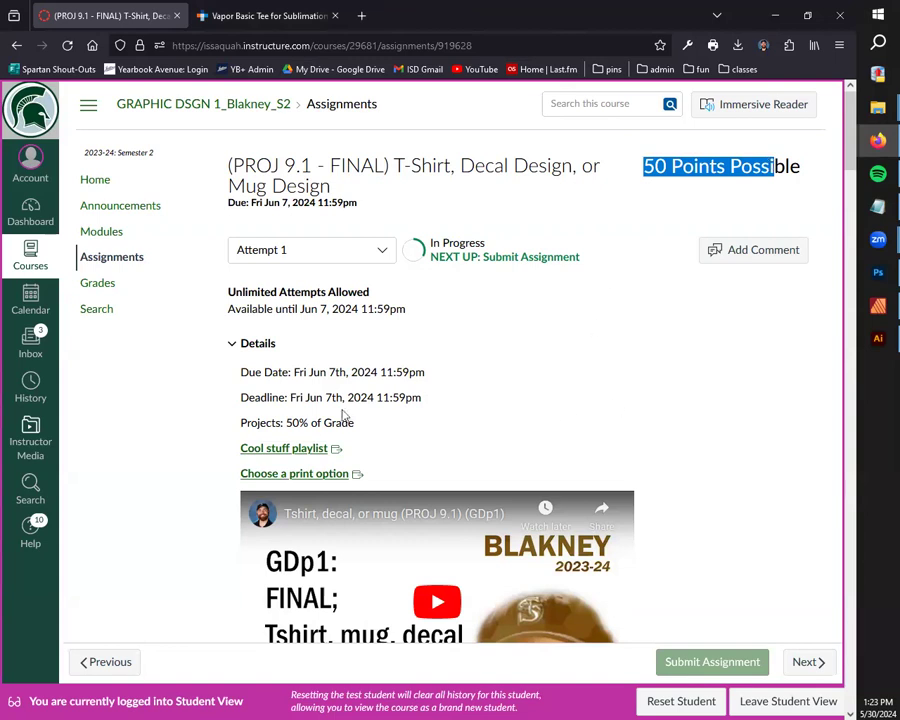
scroll(340, 410, "down", 1)
scroll(323, 390, "down", 5)
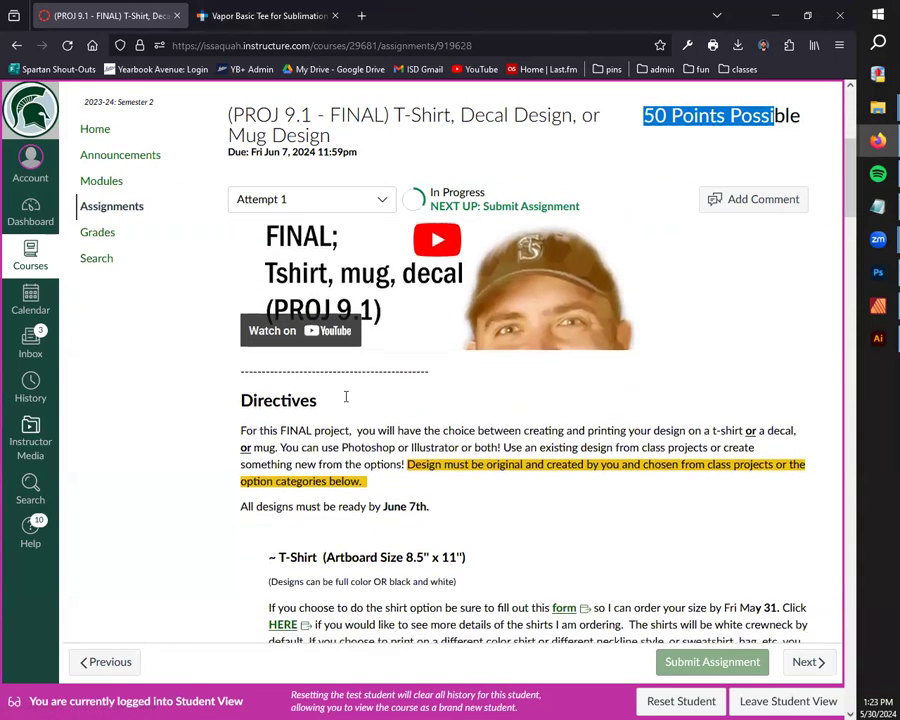